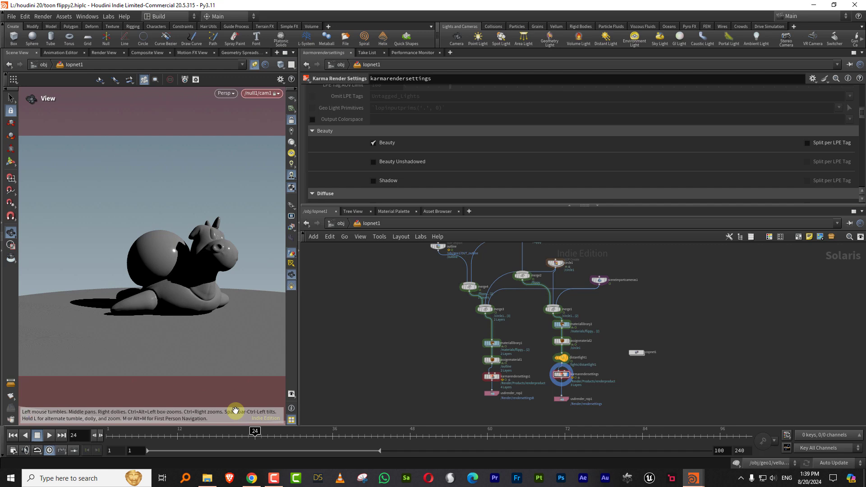
- Go to frame 36 and open the copnet1 network in an enlarged network editor
left_click_drag(206, 437, 332, 436)
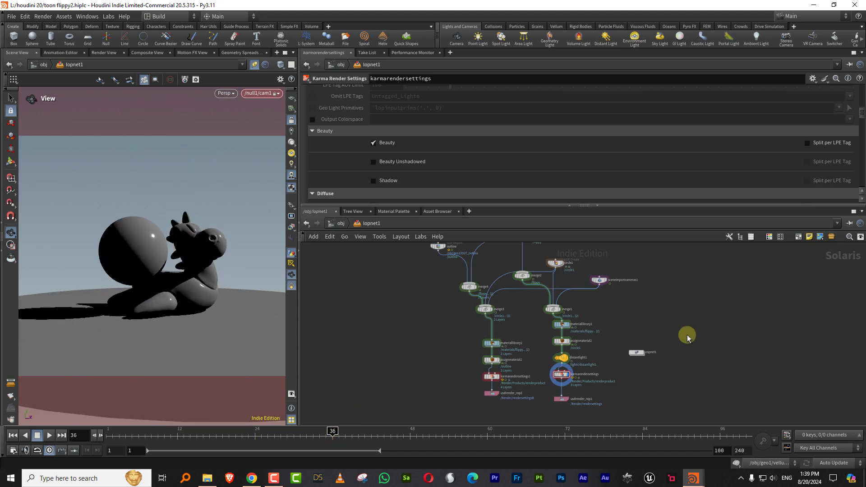
scroll(661, 330, "up", 1)
left_click_drag(634, 205, 635, 158)
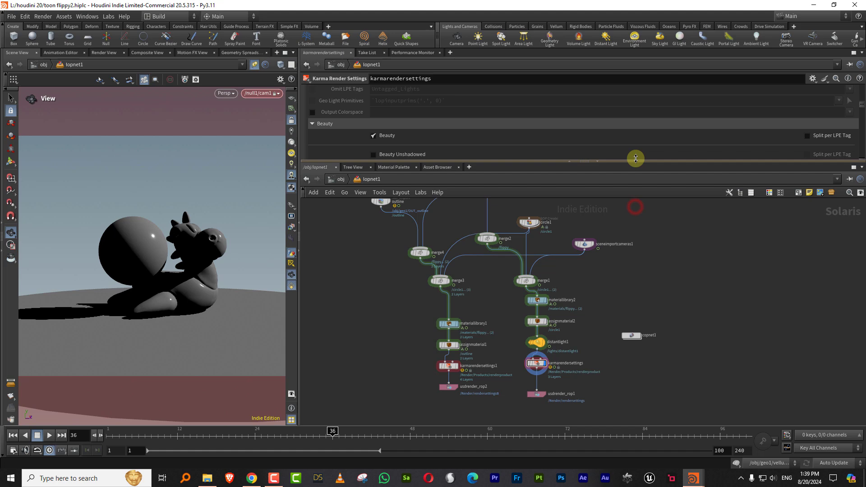
scroll(591, 267, "up", 1)
scroll(590, 276, "up", 2)
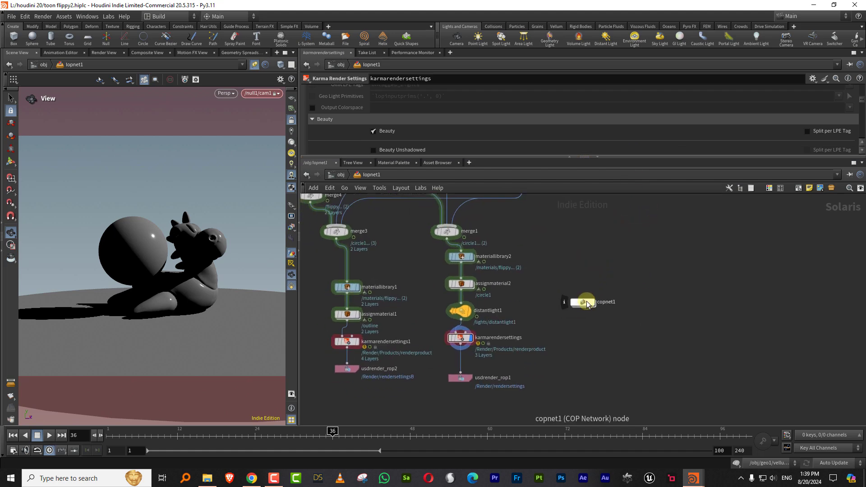
double_click(584, 303)
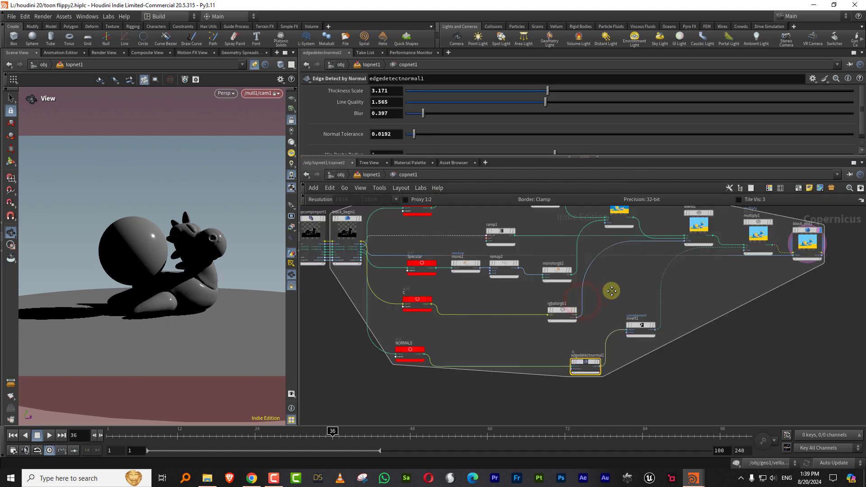
middle_click_drag(612, 291, 591, 329)
middle_click_drag(463, 253, 466, 272)
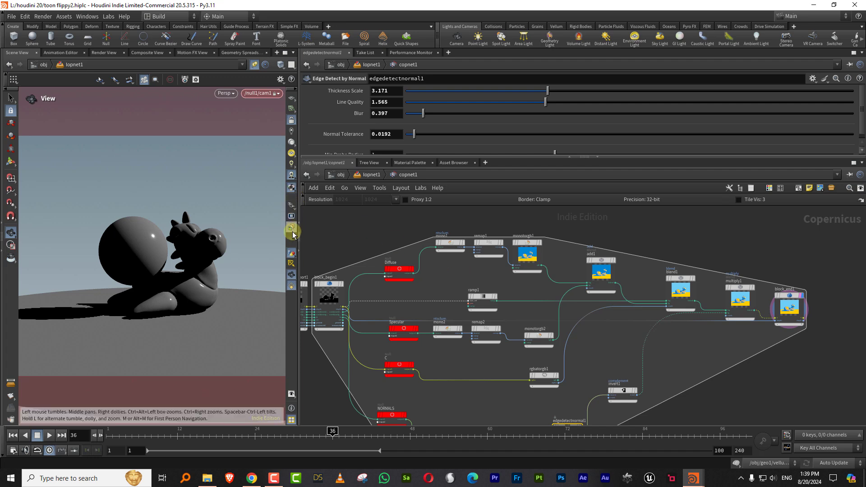
- Render the viewport with Karma XPU using the toon slap comp, and go to frame 26
left_click(226, 93)
left_click(241, 144)
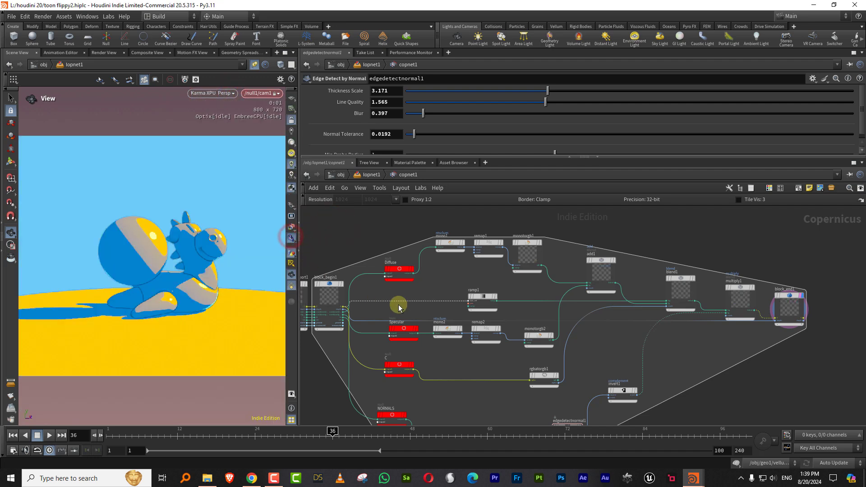
left_click_drag(309, 434, 267, 434)
middle_click_drag(444, 280, 429, 307)
scroll(429, 307, "up", 3)
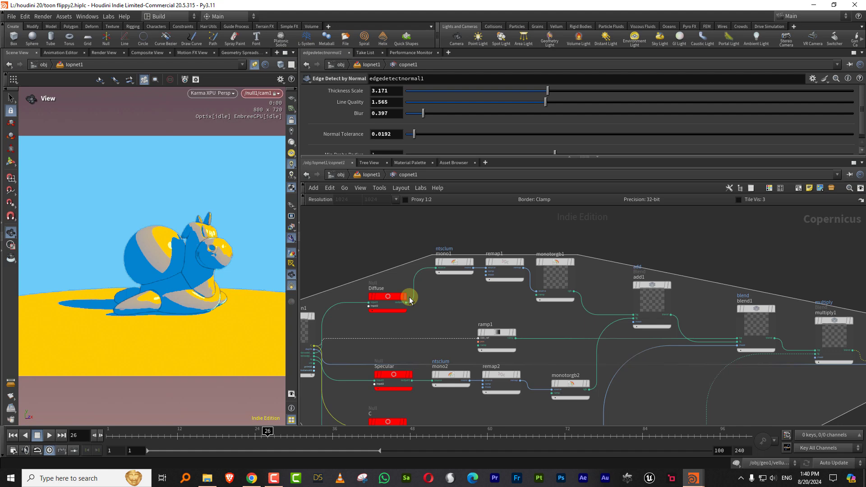
- Switch the viewer to the Composite View and display the Diffuse null's output
left_click(148, 53)
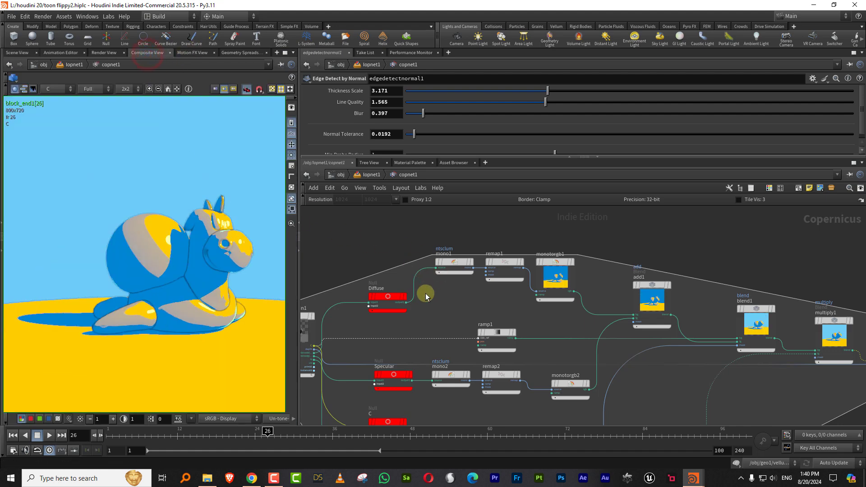
middle_click_drag(426, 295, 478, 268)
left_click_drag(442, 269, 449, 270)
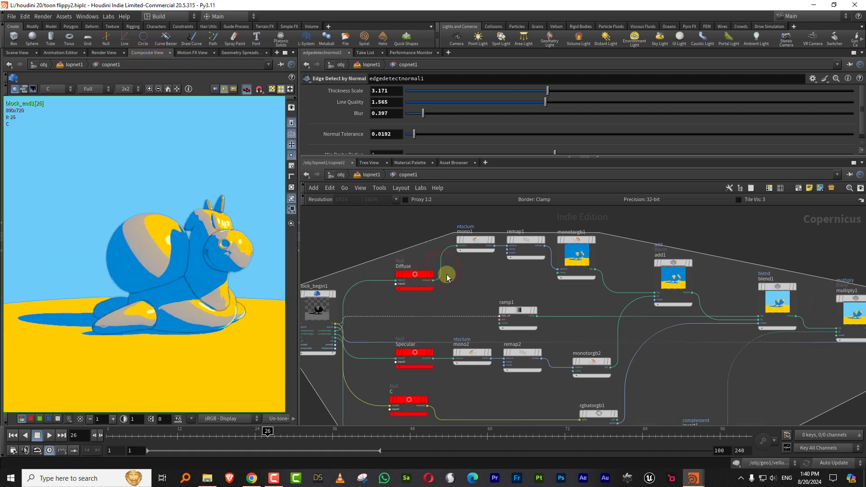
left_click(428, 275)
left_click(424, 277)
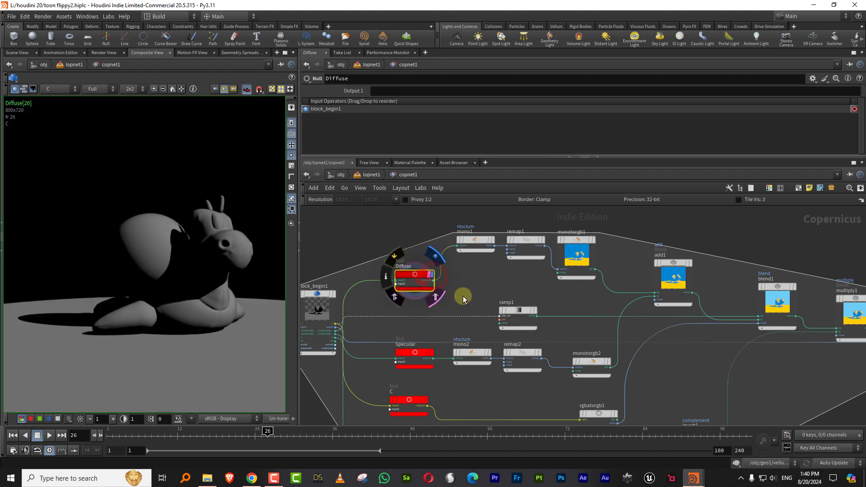
- Display the outputs of the Specular and C nulls one at a time in the composite viewer
middle_click_drag(436, 345, 426, 299)
left_click(421, 307)
left_click(425, 311)
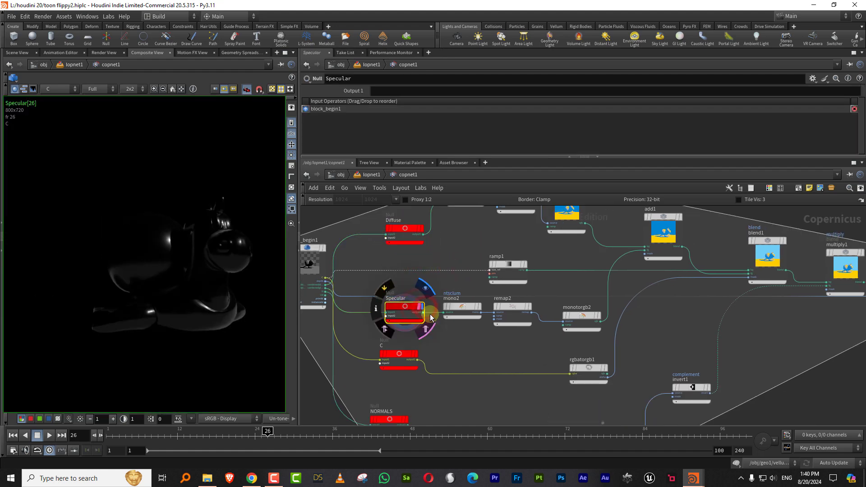
scroll(426, 307, "down", 3)
left_click(422, 294)
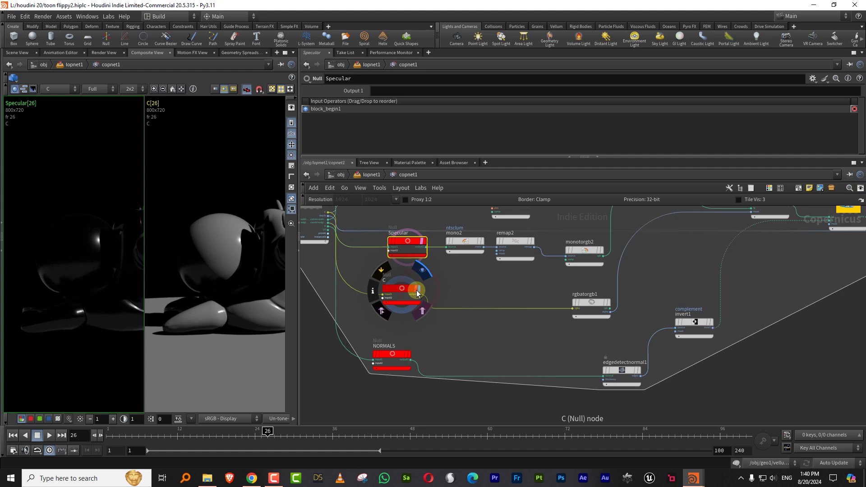
left_click(417, 290)
left_click(456, 272)
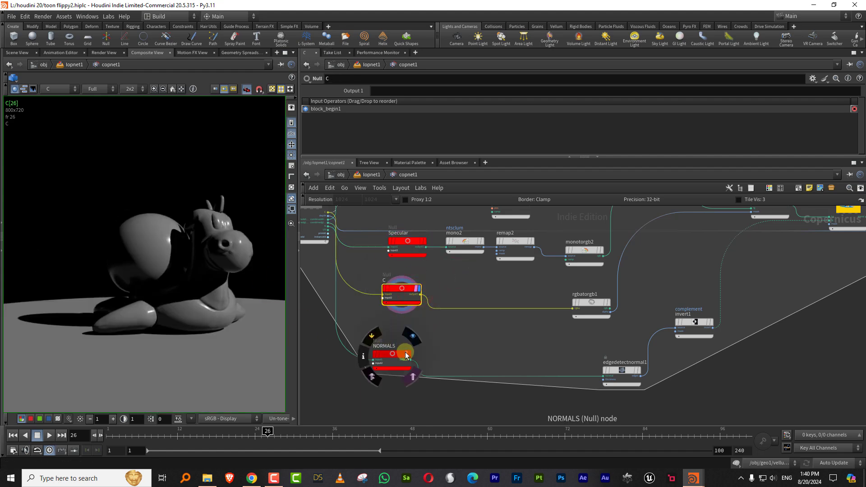
- Display the NORMALS null's output in the composite viewer
left_click(411, 356)
left_click(410, 354)
left_click(407, 354)
middle_click_drag(469, 362, 428, 485)
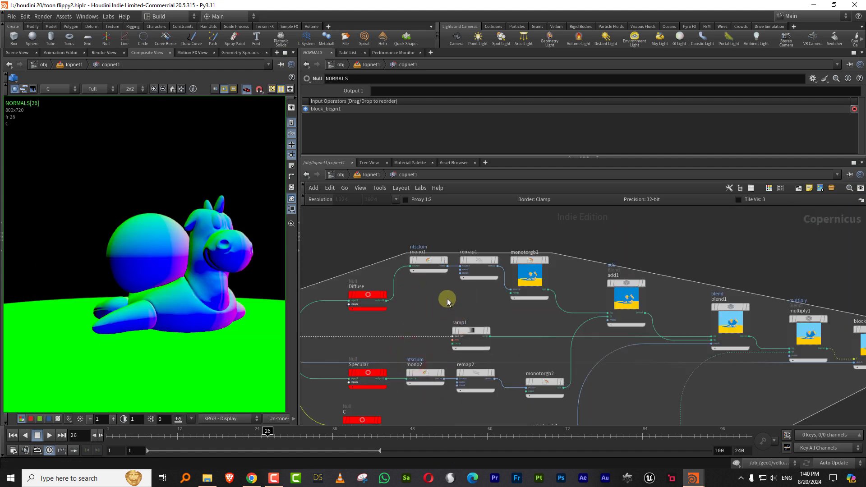
- Widen the composite viewer and view the recolored outputs of monotorgb1 and monotorgb2
middle_click_drag(446, 298, 411, 329)
left_click(509, 294)
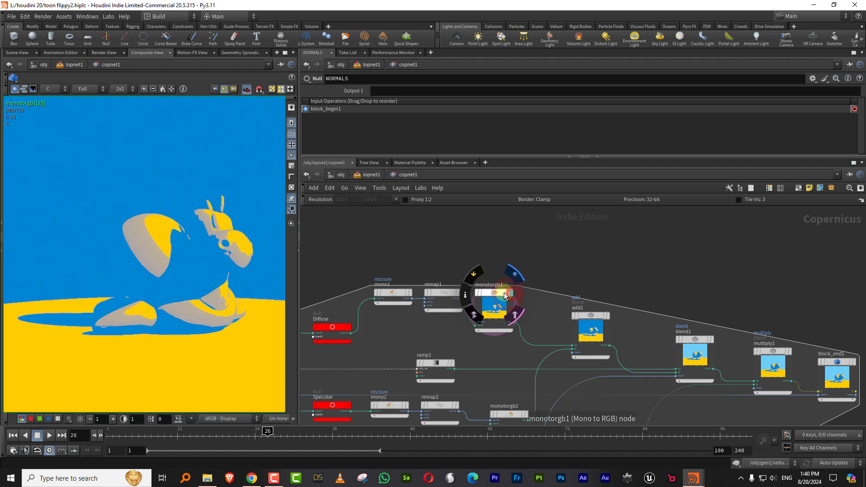
left_click_drag(300, 264, 358, 259)
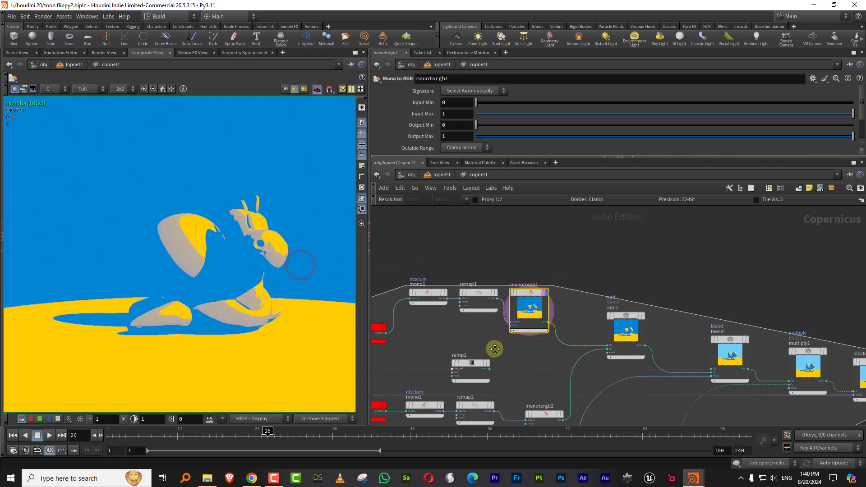
middle_click_drag(496, 350, 519, 268)
scroll(553, 305, "down", 1)
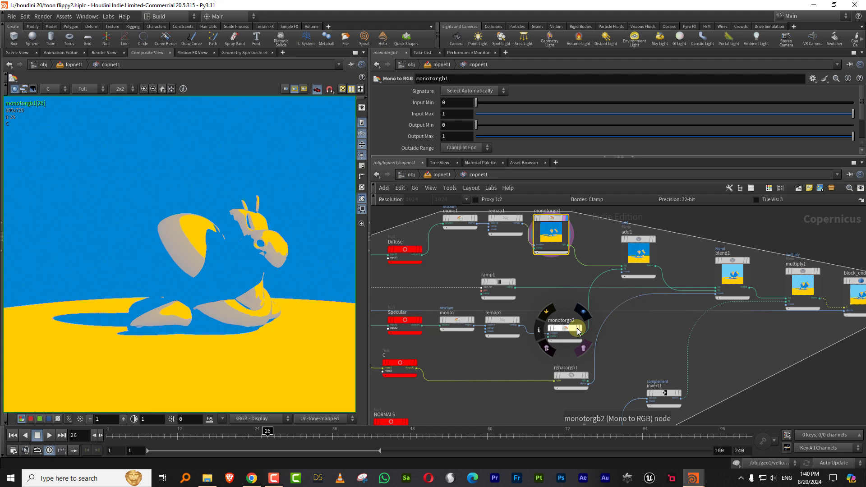
left_click(578, 331)
- View the combined diffuse and specular colors at add1 and the background composite at blend1
middle_click_drag(672, 251, 630, 263)
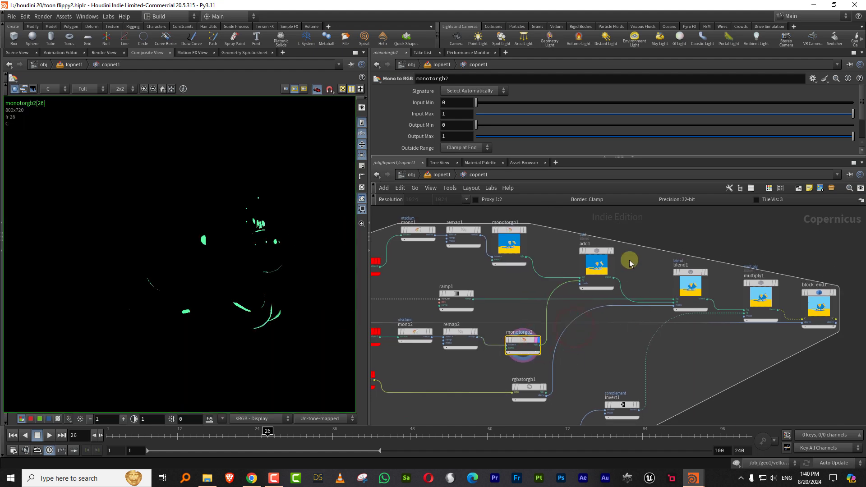
left_click(611, 255)
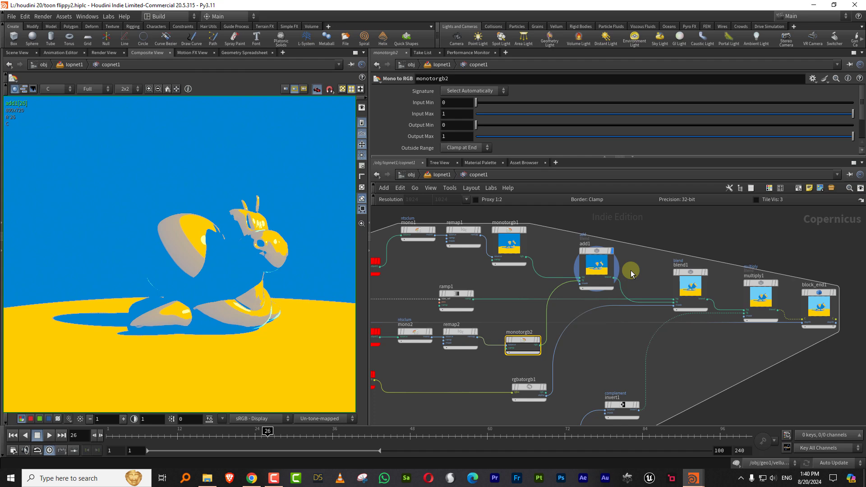
scroll(485, 271, "up", 2)
middle_click_drag(658, 244, 567, 236)
left_click(662, 265)
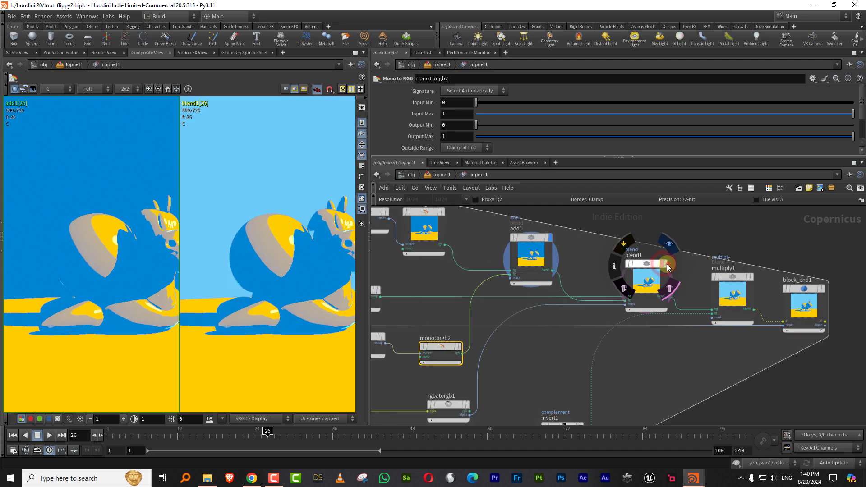
left_click(646, 282)
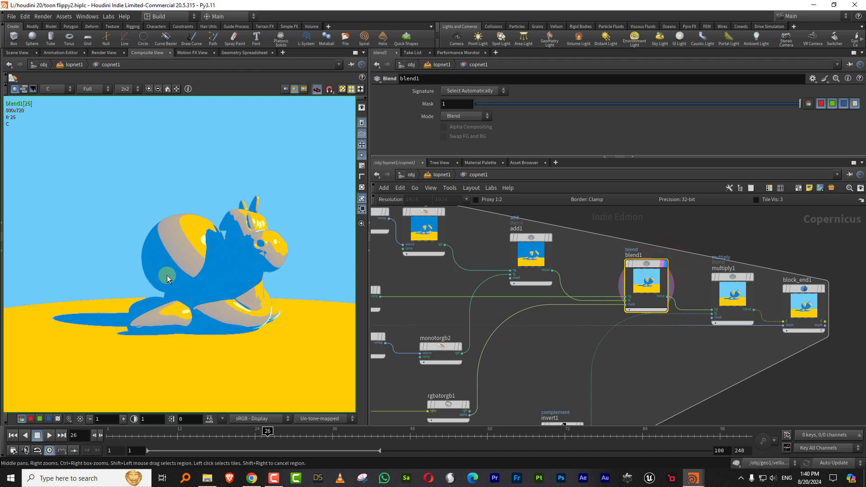
- Display the outline pass produced by the edgedetectnormal1 node
middle_click_drag(674, 341, 673, 266)
scroll(639, 322, "down", 2)
middle_click_drag(567, 321, 613, 287)
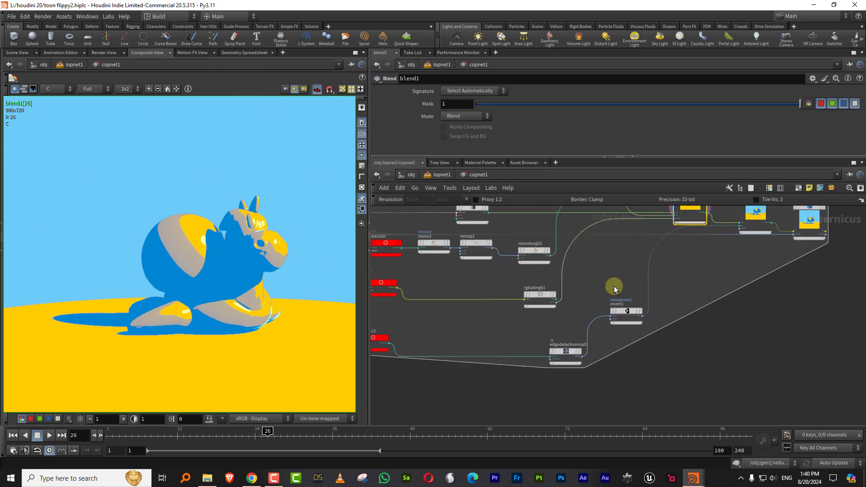
scroll(586, 303, "up", 3)
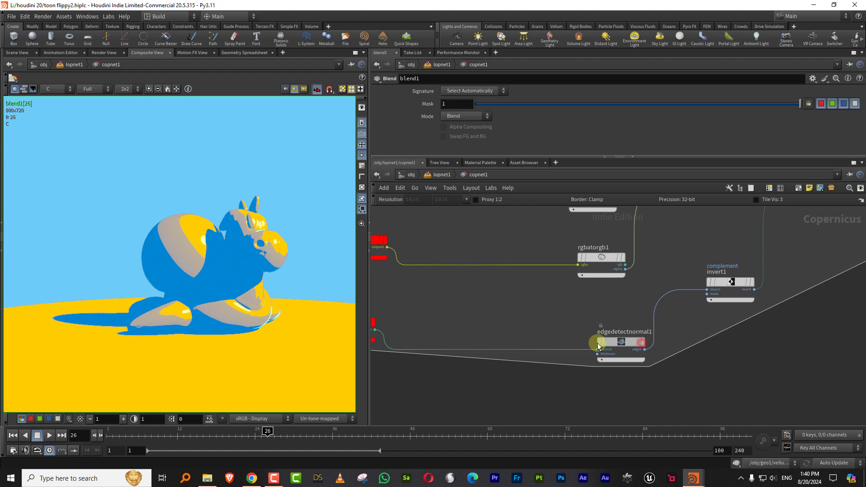
left_click_drag(641, 342, 613, 342)
left_click(611, 343)
left_click(616, 343)
left_click(607, 342)
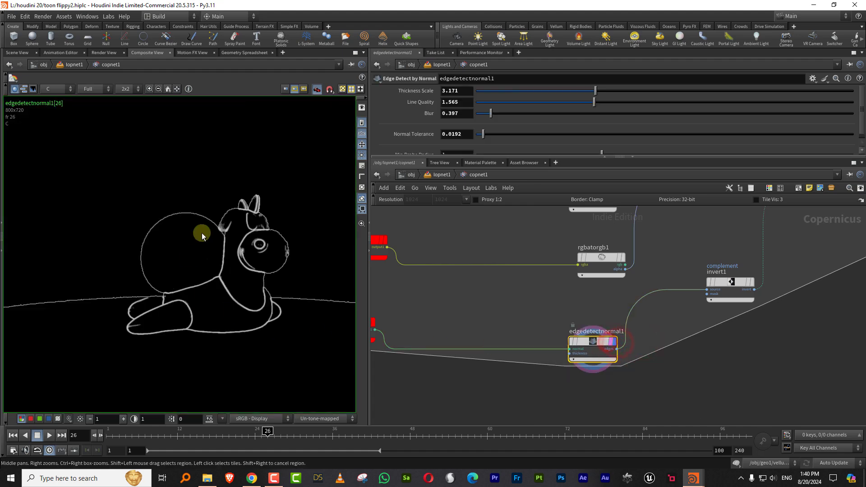
- View the outlined composite at multiply1 and the final output at block_end1, and review the complete network
middle_click_drag(715, 334, 524, 461)
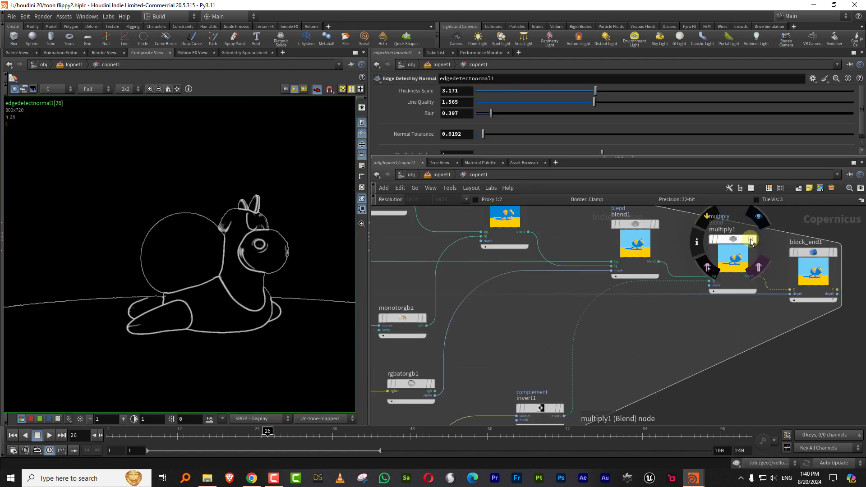
left_click(751, 242)
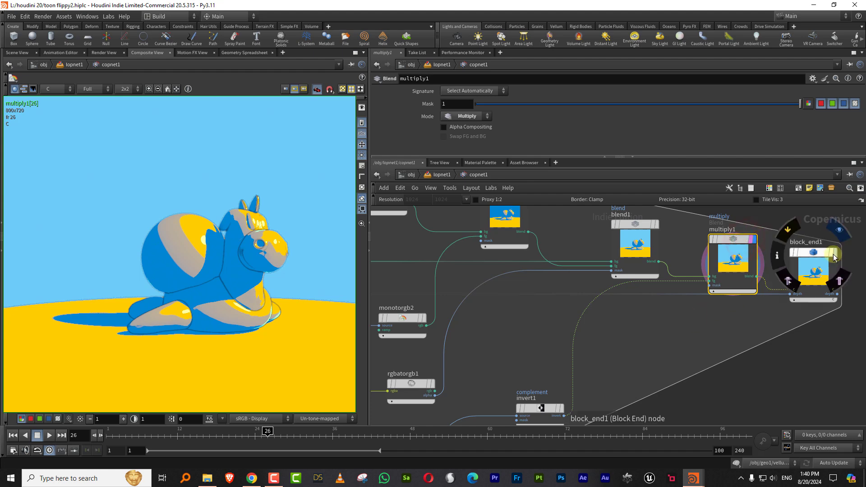
left_click(840, 256)
scroll(702, 340, "down", 3)
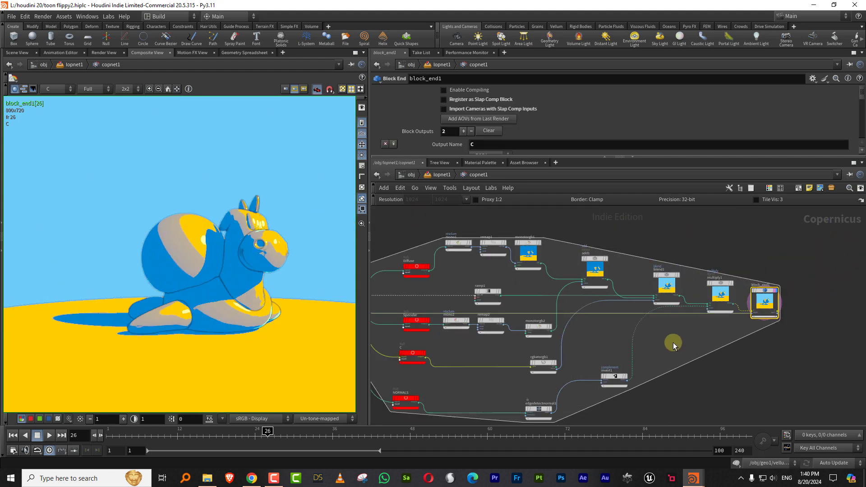
middle_click_drag(511, 277, 537, 281)
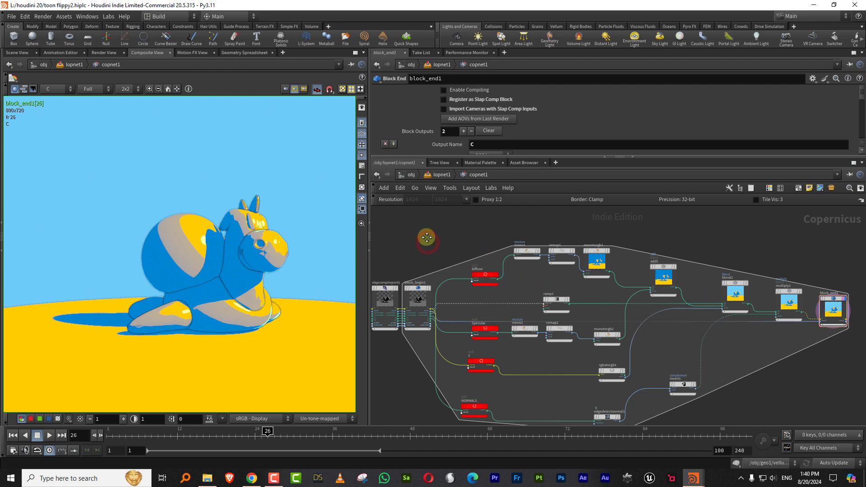
middle_click_drag(428, 233, 461, 224)
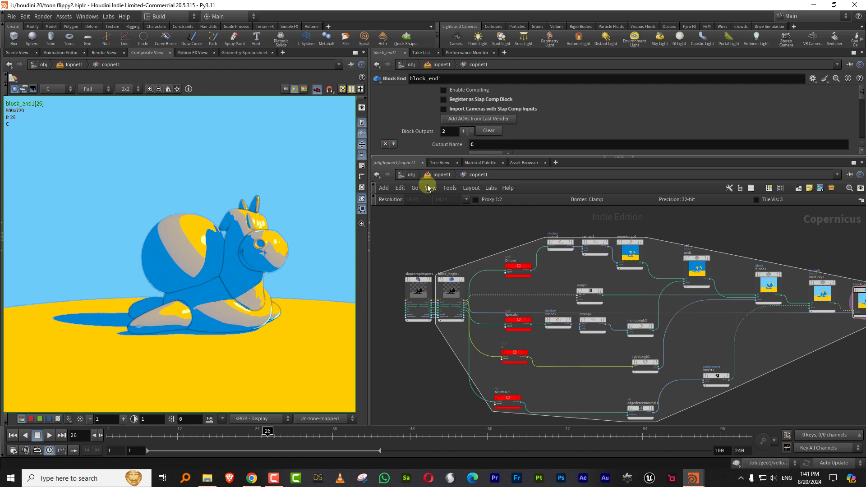
- Return to the lopnet1 network and turn off the slap comp in the Scene View
left_click(441, 175)
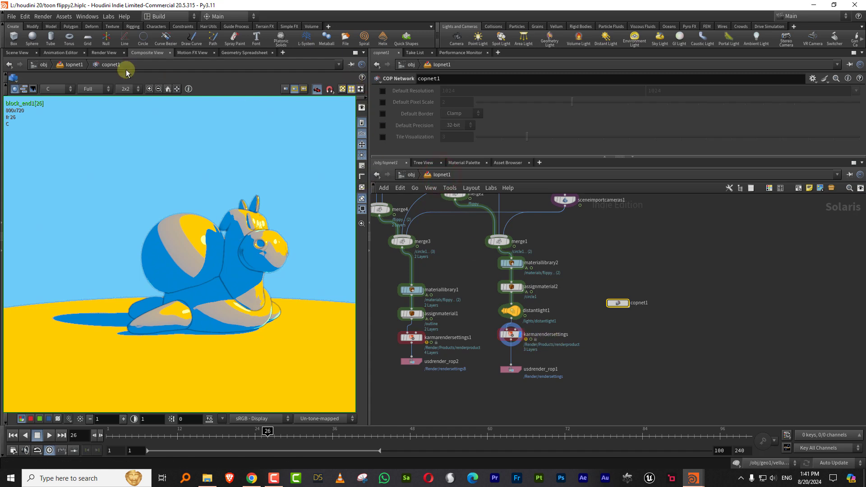
left_click(20, 53)
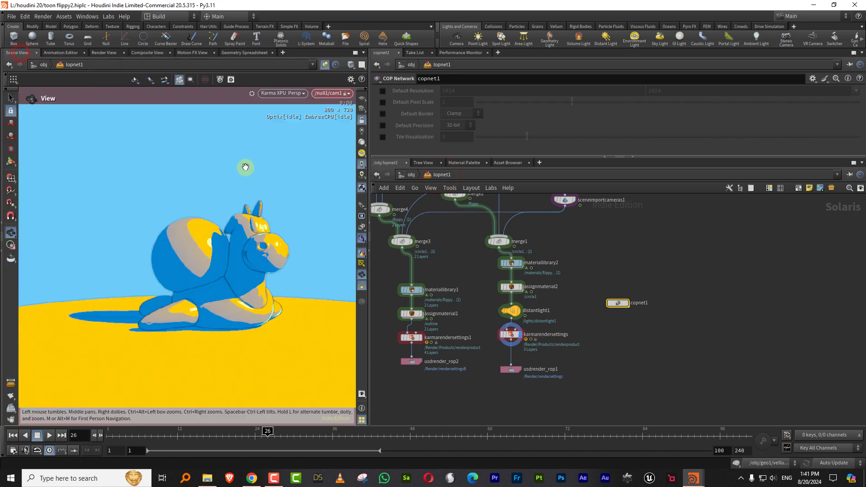
left_click(365, 240)
- Display karmarendersettings1's outline render and shift the four-node chain from materiallibrary1 to usdrender_rop2 slightly away from the neighboring branch
middle_click_drag(437, 322, 475, 318)
scroll(479, 317, "up", 2)
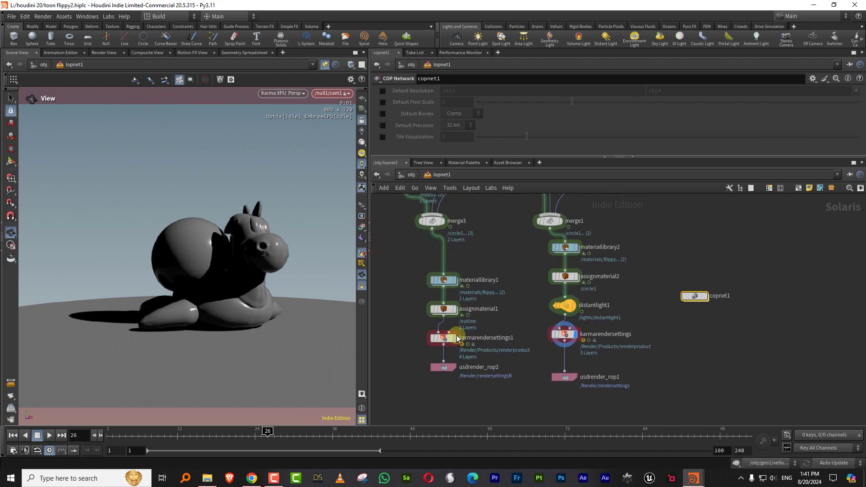
left_click(456, 341)
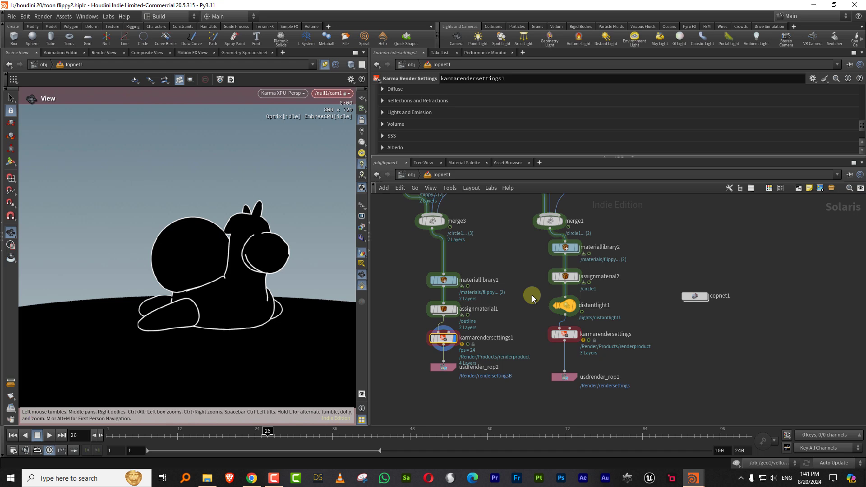
left_click_drag(500, 261, 423, 376)
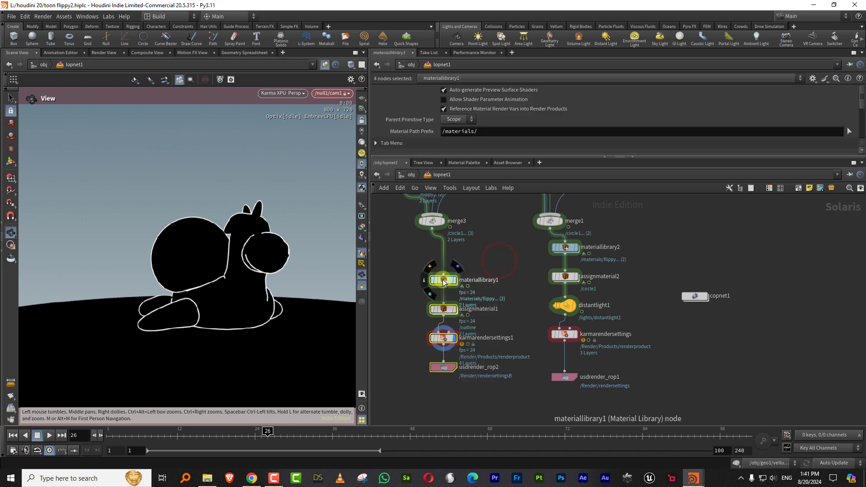
left_click_drag(443, 280, 426, 270)
left_click(506, 276)
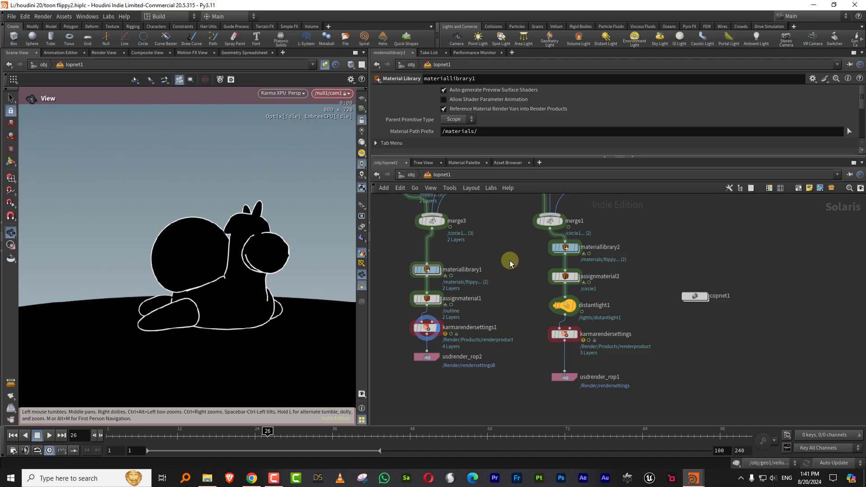
- Scrub through the animation to preview the outline render at several frames, stopping at frame 27
left_click(314, 436)
left_click(210, 433)
left_click(247, 434)
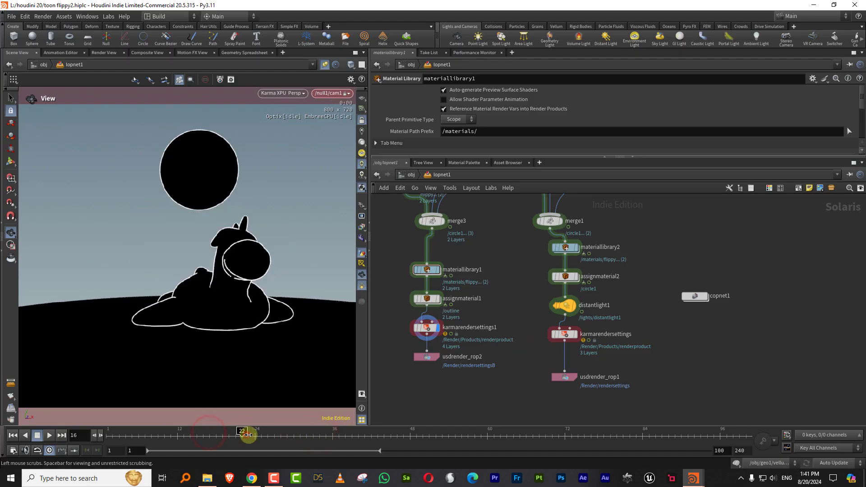
left_click(275, 436)
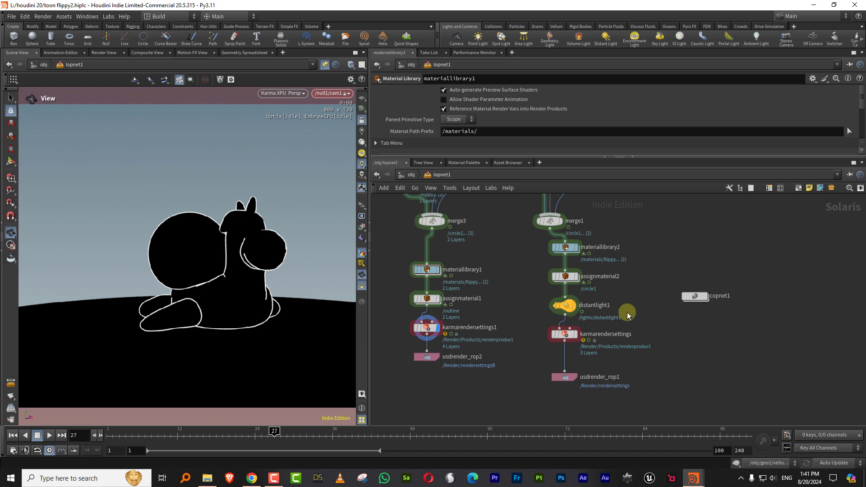
- Display the shaded render at karmarendersettings and move the merge3 node slightly lower in the network
left_click(564, 334)
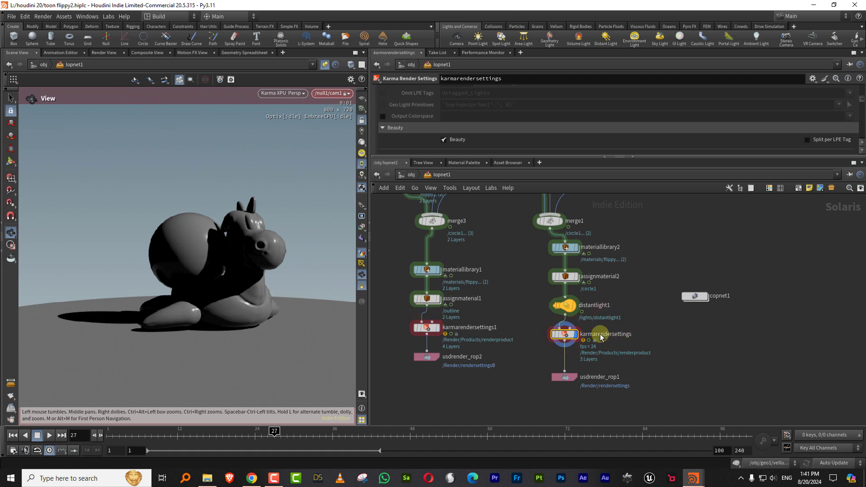
middle_click_drag(495, 246, 506, 369)
scroll(519, 337, "down", 3)
scroll(523, 274, "up", 4)
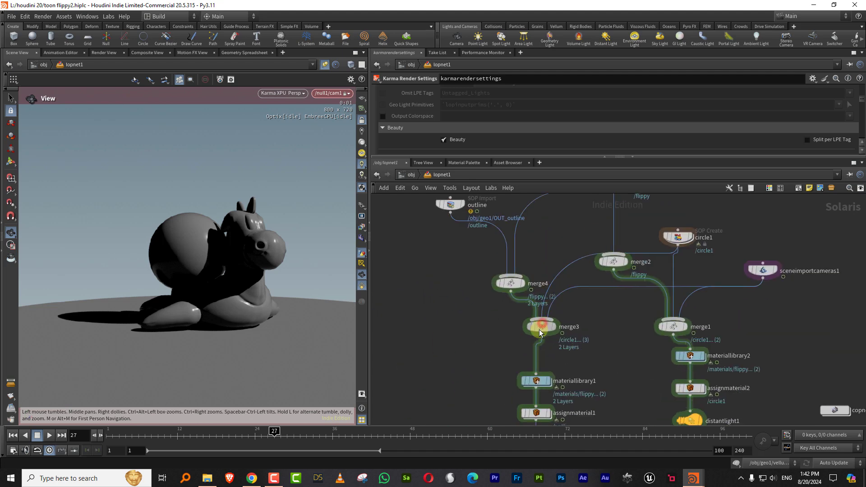
left_click_drag(539, 330, 529, 342)
- Display merge1 and inspect the flippy, circle1 and sceneimportcameras1 nodes that feed it
middle_click_drag(676, 250, 644, 291)
middle_click_drag(679, 348, 663, 305)
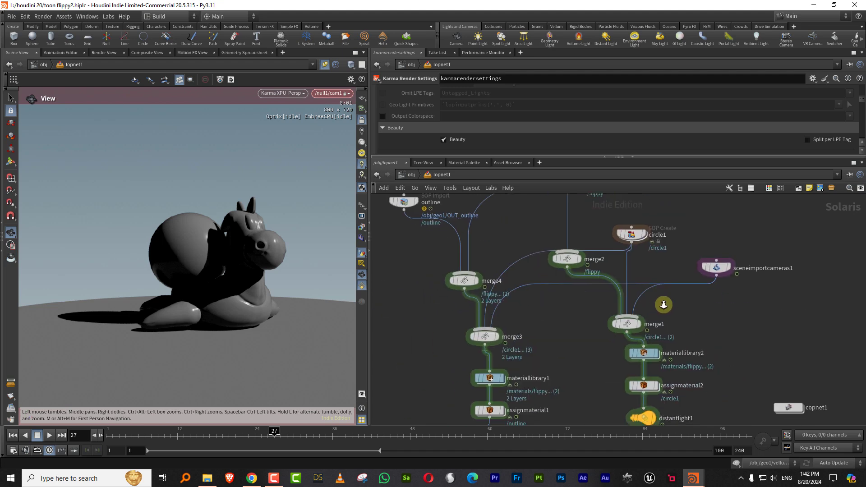
scroll(664, 305, "up", 2)
left_click(634, 323)
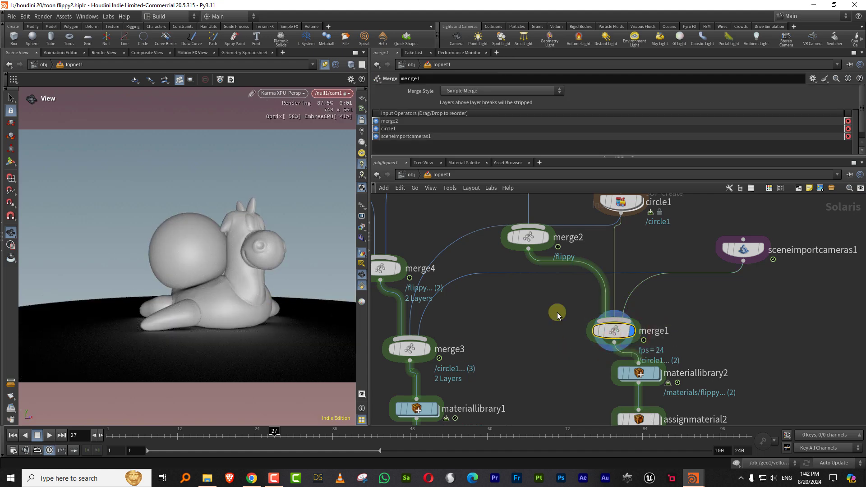
middle_click_drag(557, 312, 538, 410)
left_click_drag(541, 252, 488, 199)
left_click_drag(649, 278, 563, 326)
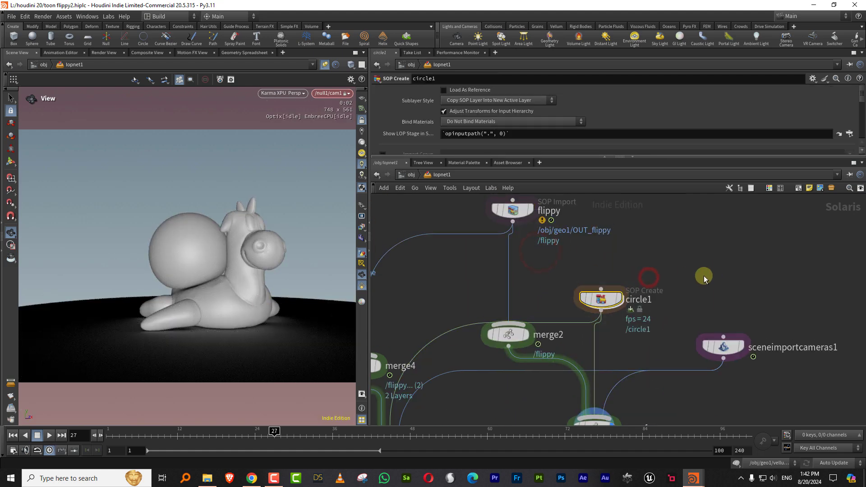
middle_click_drag(704, 279, 638, 234)
left_click_drag(719, 273, 619, 330)
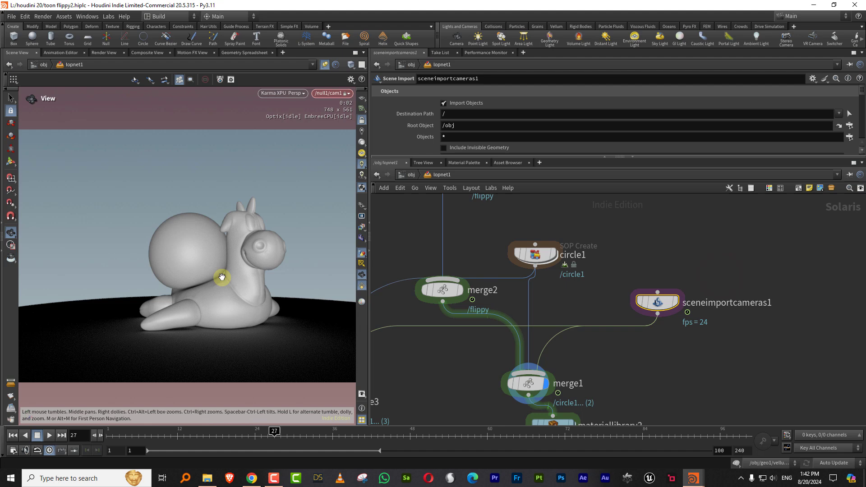
- Switch the display from merge1 back to the shaded render at karmarendersettings
scroll(502, 354, "down", 5)
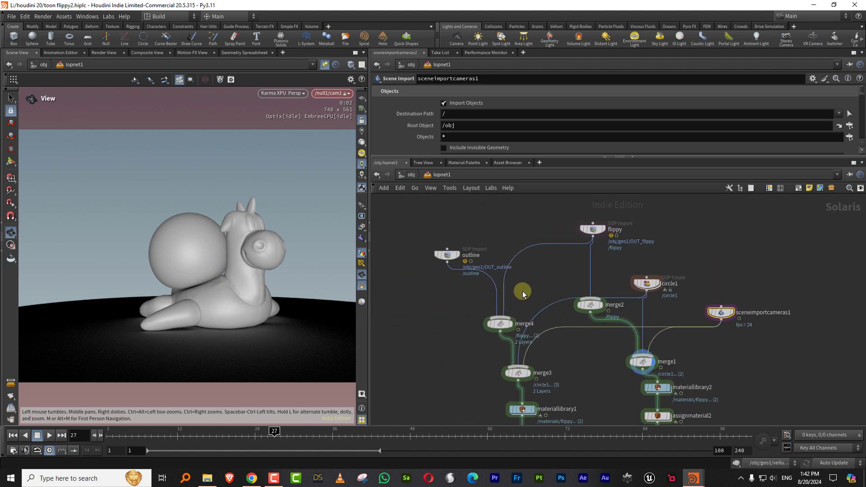
scroll(629, 270, "up", 2)
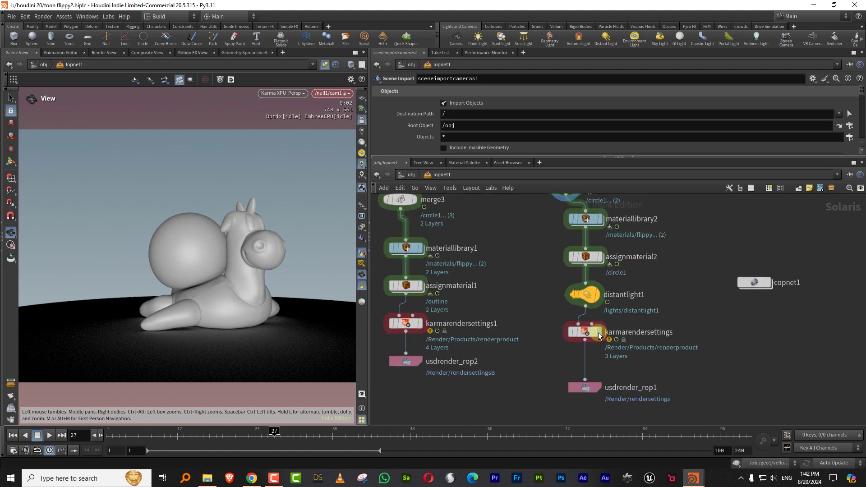
left_click(598, 334)
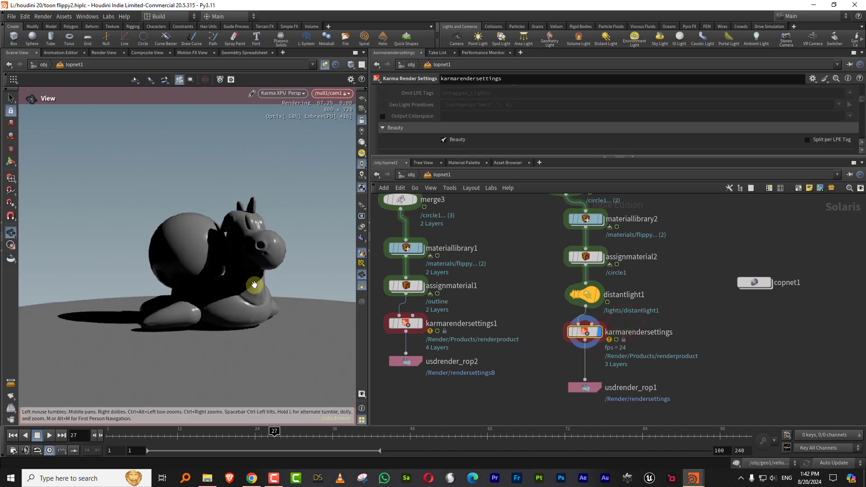
- Display merge3 to view the combined geometry of the outline branch
middle_click_drag(479, 253, 544, 405)
middle_click_drag(398, 330, 437, 374)
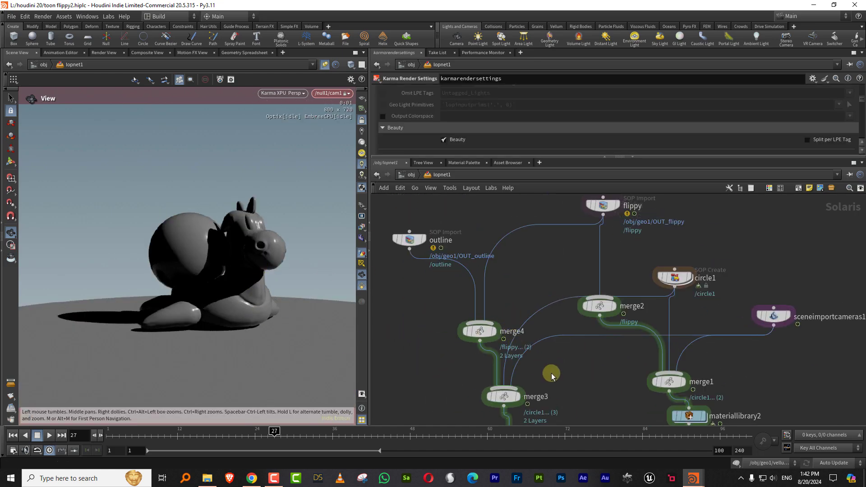
middle_click_drag(535, 373, 533, 327)
scroll(532, 326, "up", 2)
scroll(569, 333, "down", 1)
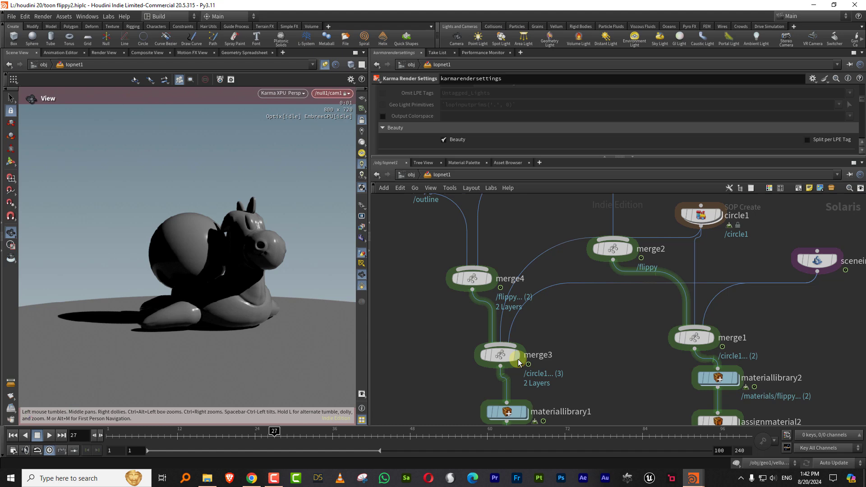
left_click(510, 357)
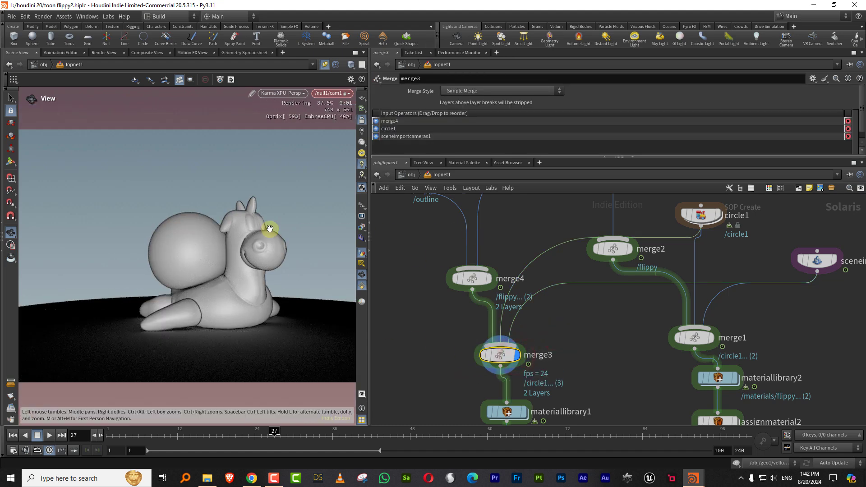
- Select the outline SOP Import node and display its curves on their own
middle_click_drag(526, 288, 576, 382)
left_click_drag(394, 307, 451, 267)
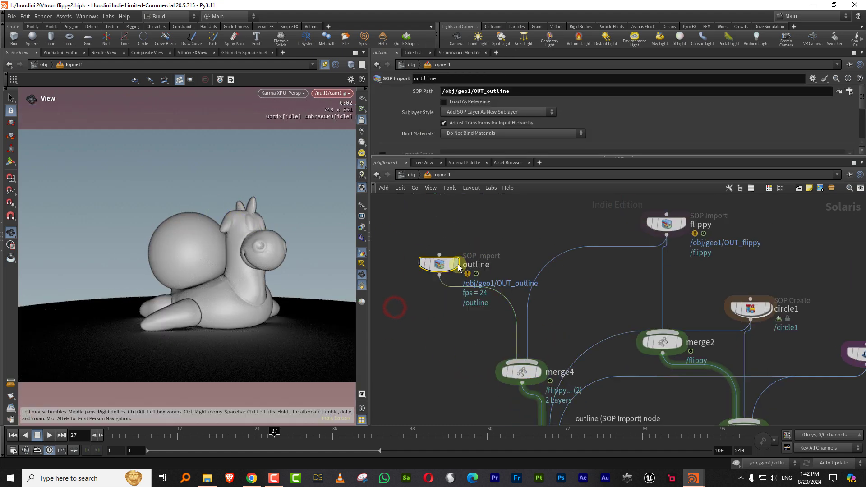
left_click(456, 265)
middle_click_drag(603, 407, 605, 233)
middle_click_drag(606, 296, 585, 220)
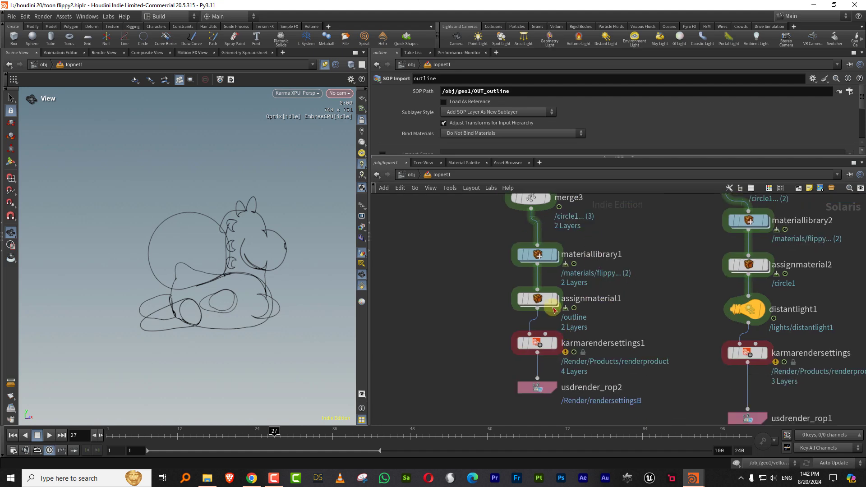
- Display assignmaterial1 and examine its material assignments for the outline pass
left_click(555, 299)
left_click(543, 300)
left_click_drag(610, 283, 498, 319)
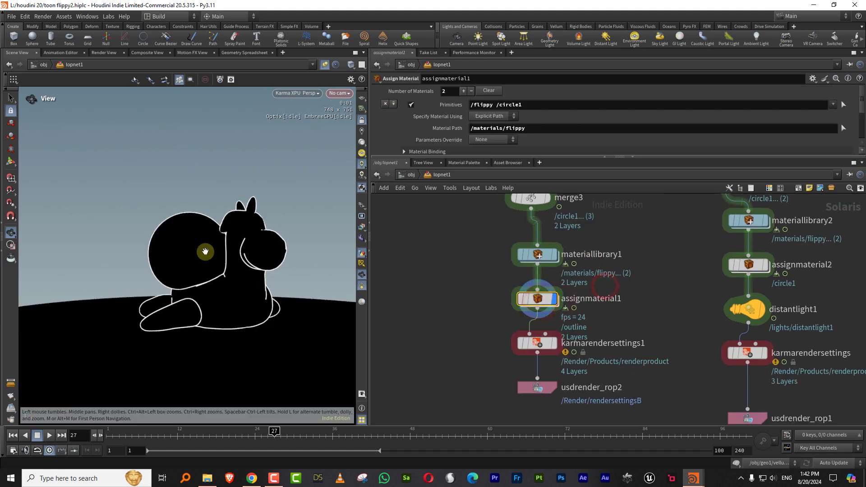
- Line usdrender_rop2 up level with usdrender_rop1 and display the karmarendersettings render
middle_click_drag(783, 340, 719, 293)
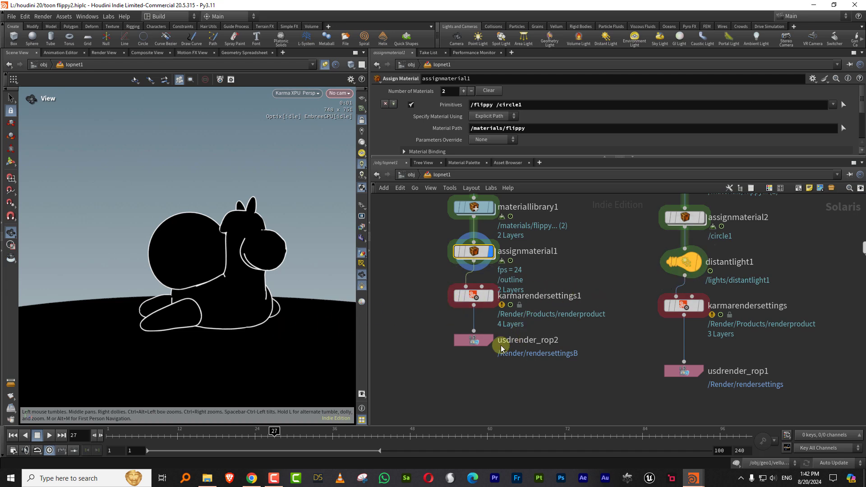
left_click(699, 306)
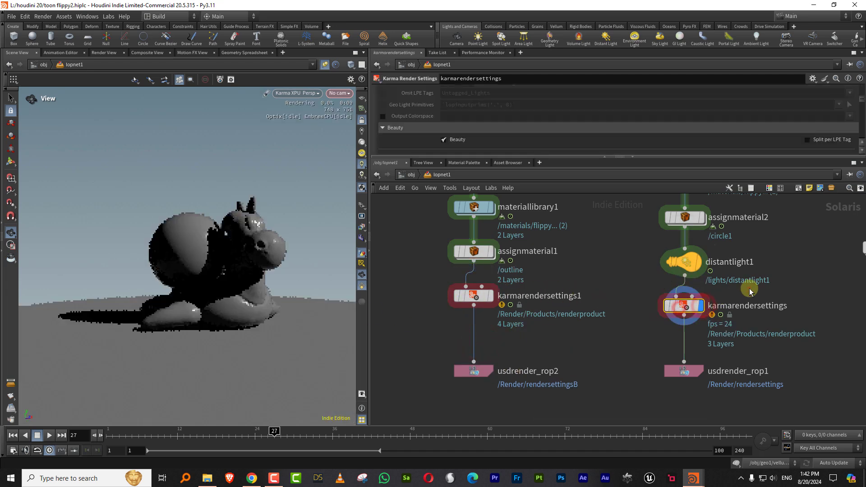
- Enlarge the parameter pane and show the parameters of usdrender_rop2
left_click_drag(569, 156, 559, 264)
middle_click_drag(537, 375, 545, 352)
left_click(479, 389)
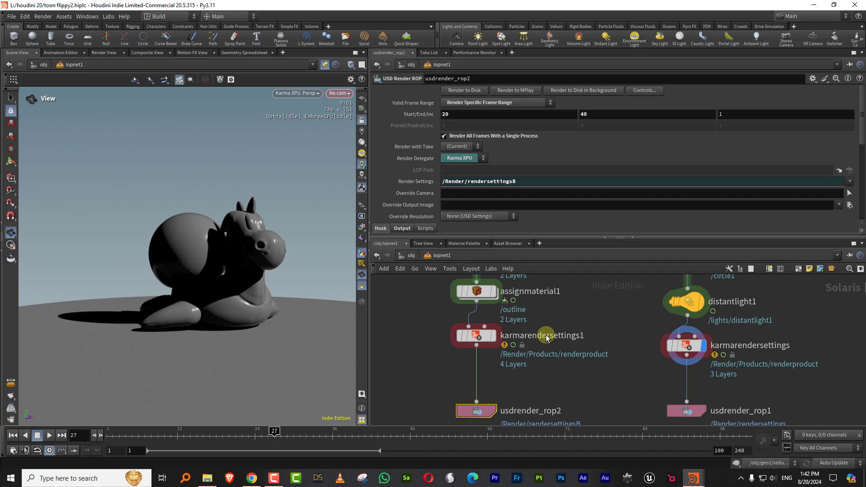
- Compare the render settings paths, output pictures and image output options of karmarendersettings1 and karmarendersettings
left_click(547, 337)
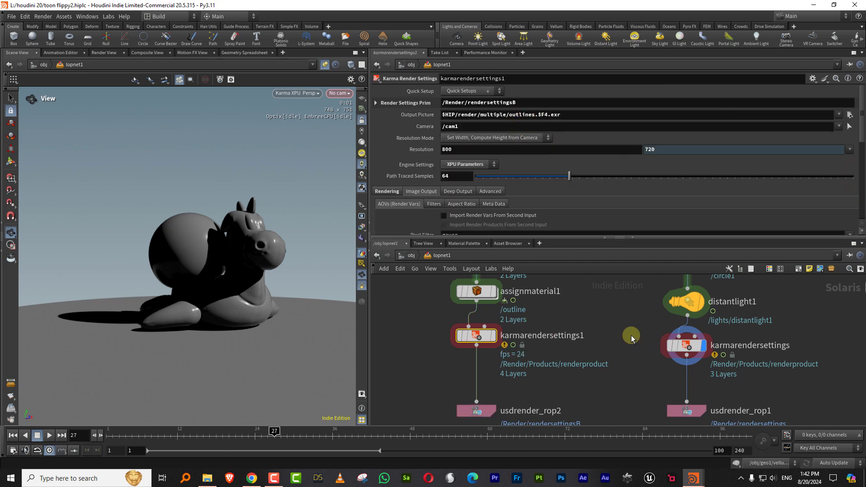
left_click(686, 345)
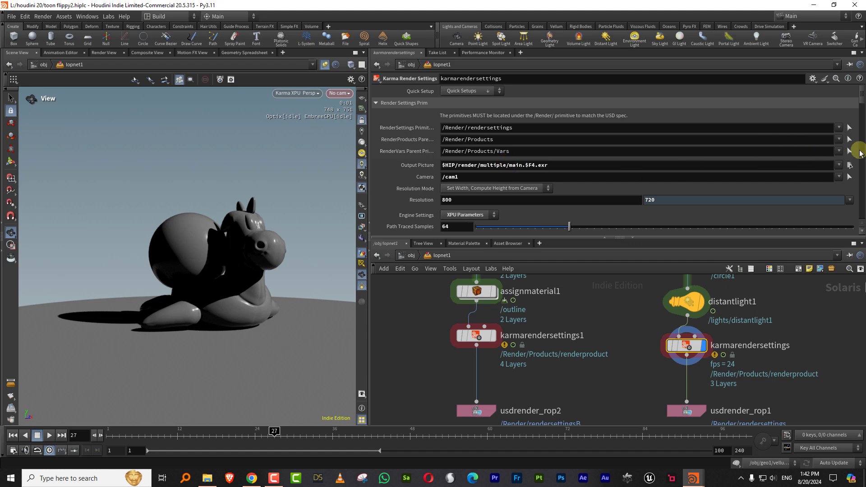
left_click_drag(864, 98, 863, 108)
middle_click_drag(572, 277, 561, 307)
left_click_drag(521, 342, 424, 383)
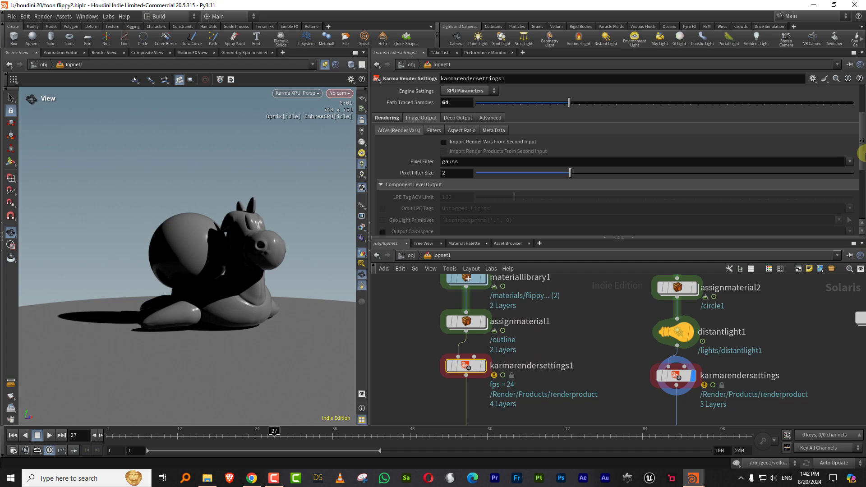
left_click_drag(865, 137, 864, 123)
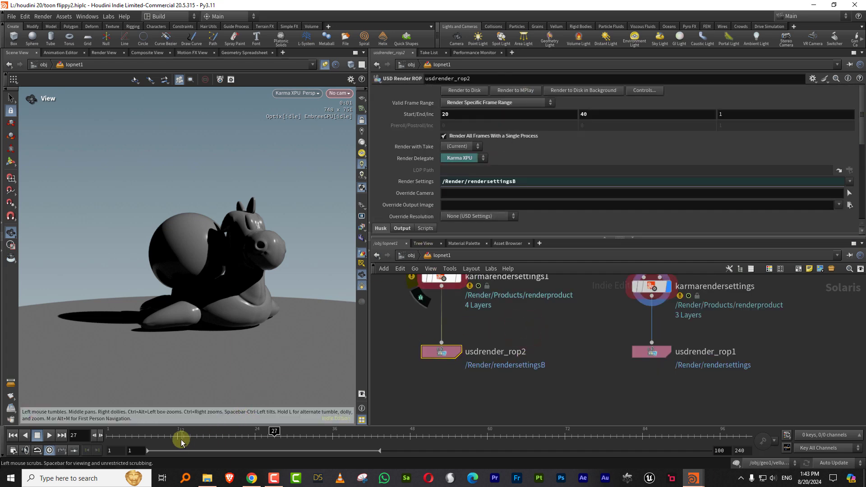
- Preview the animation at frames 12 and 48, and set the render range of usdrender_rop1 and usdrender_rop2 to 12–48
left_click_drag(728, 332, 423, 403)
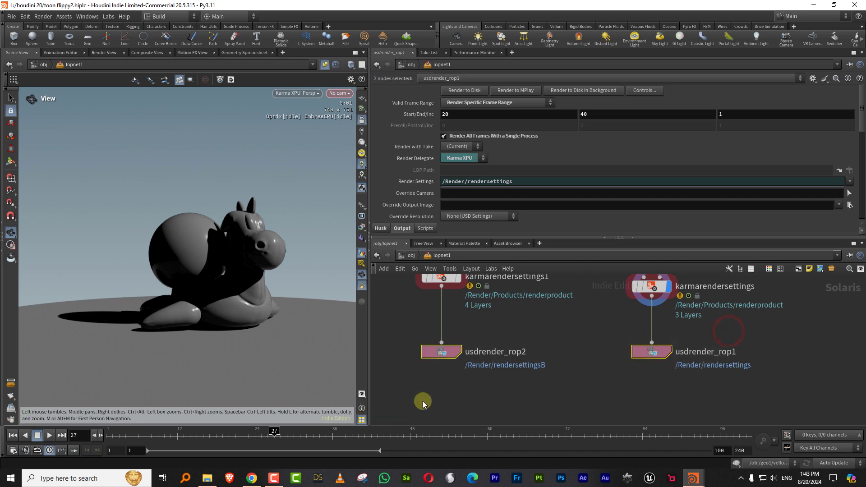
left_click(177, 438)
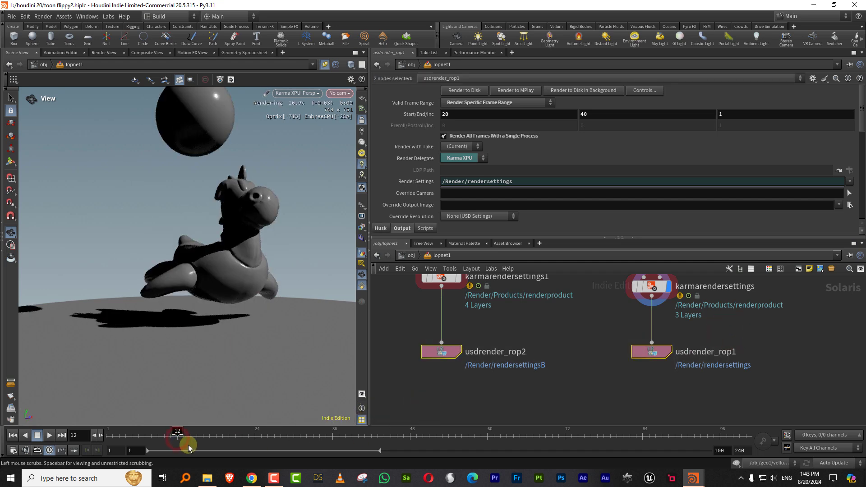
left_click(334, 436)
left_click(411, 437)
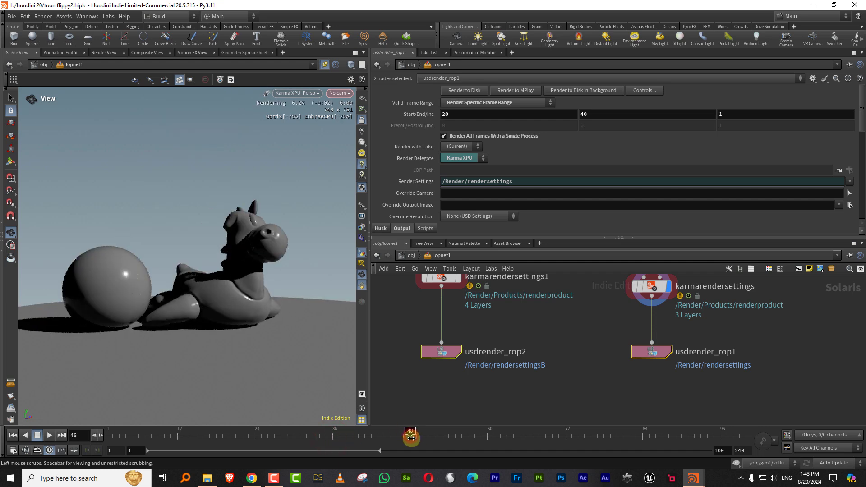
left_click(471, 115)
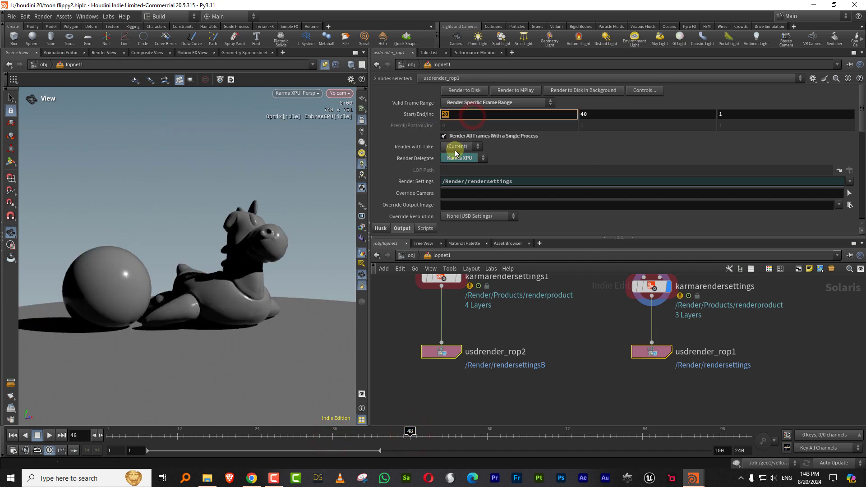
type("12")
left_click(587, 114)
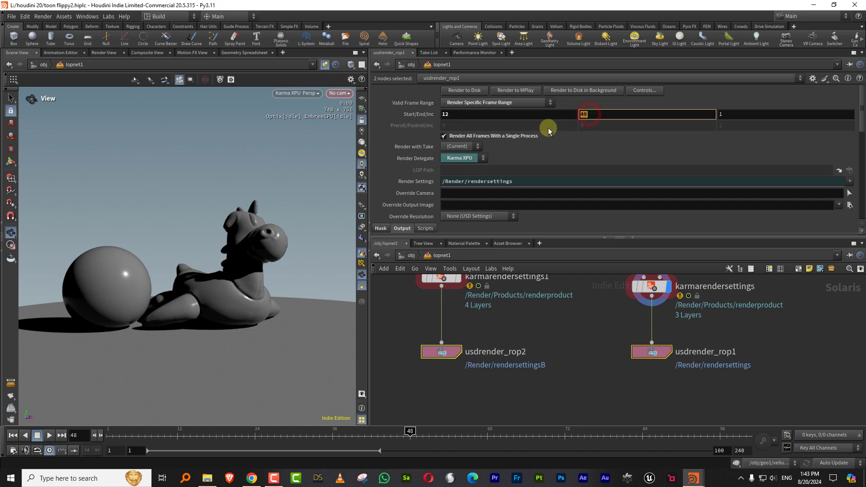
middle_click_drag(546, 303, 582, 342)
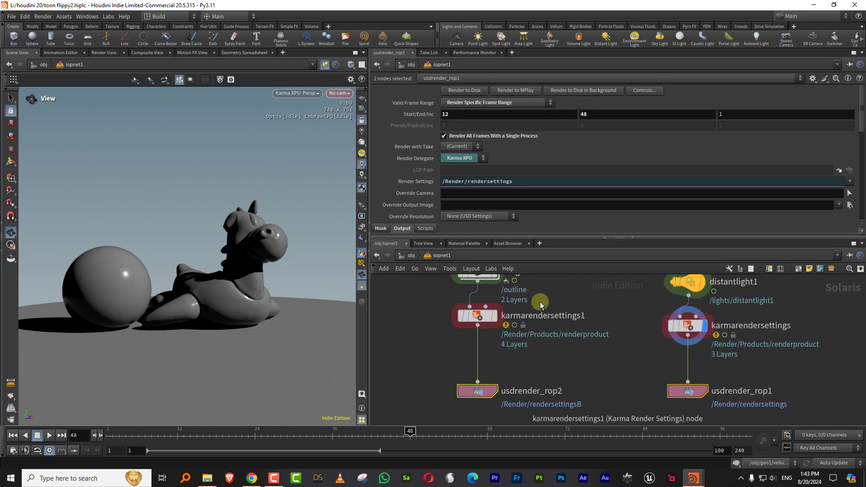
- Move karmarendersettings1 slightly closer to usdrender_rop2 and show its parameters from the beginning
left_click_drag(546, 297, 421, 354)
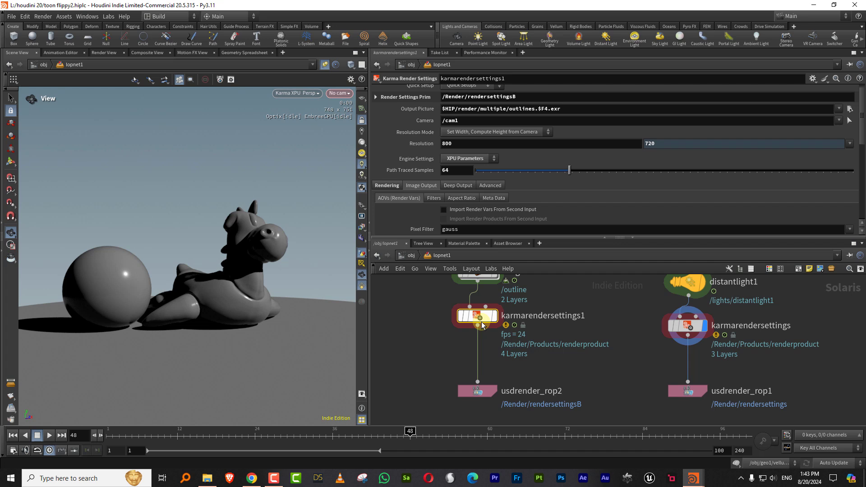
left_click_drag(483, 316, 484, 330)
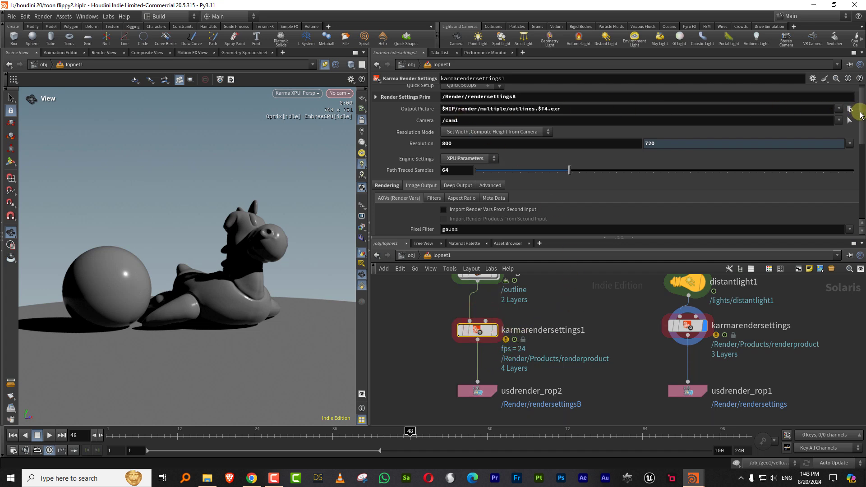
scroll(854, 110, "up", 1)
- Compare the render settings primitive paths in karmarendersettings, karmarendersettings1 and usdrender_rop2
left_click(692, 338)
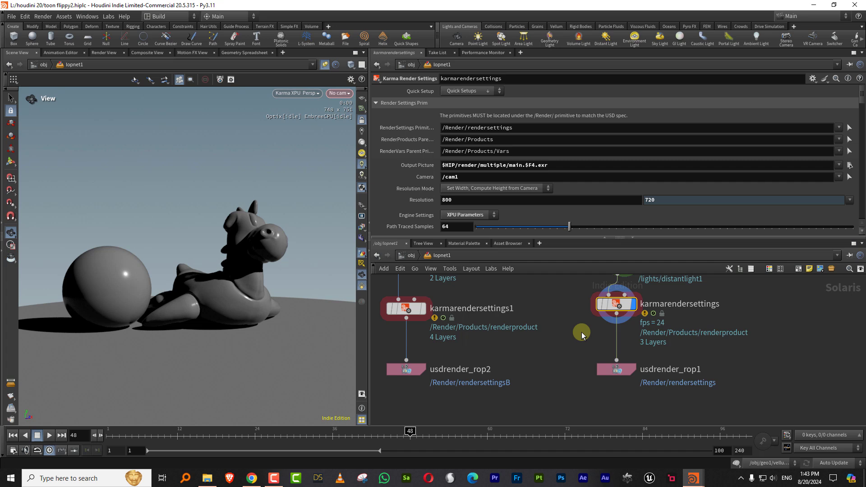
middle_click_drag(651, 355, 580, 333)
middle_click_drag(567, 360, 644, 384)
left_click(482, 332)
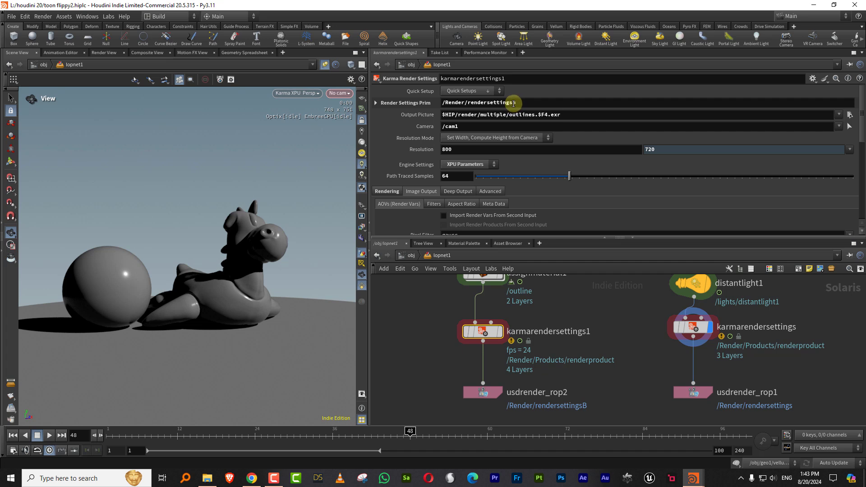
middle_click_drag(567, 348, 561, 324)
left_click_drag(433, 352, 505, 389)
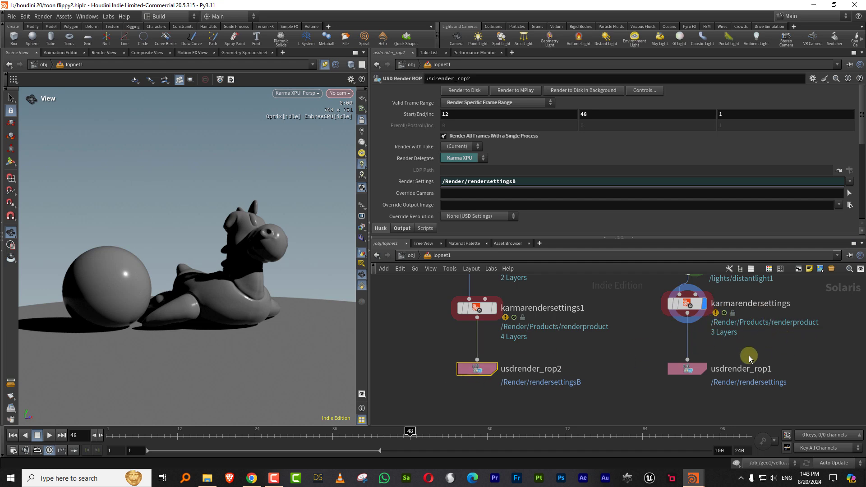
- Save the scene and render usdrender_rop1 and usdrender_rop2 to disk together
left_click_drag(788, 351, 402, 413)
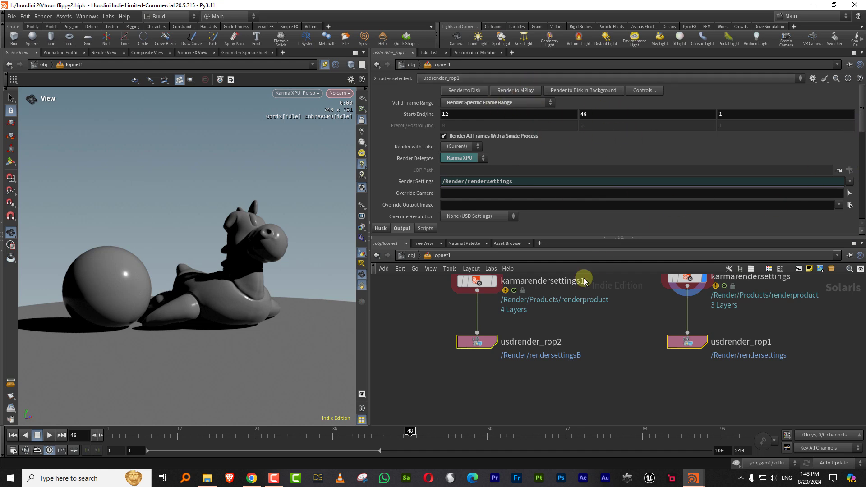
key("ctrl+s")
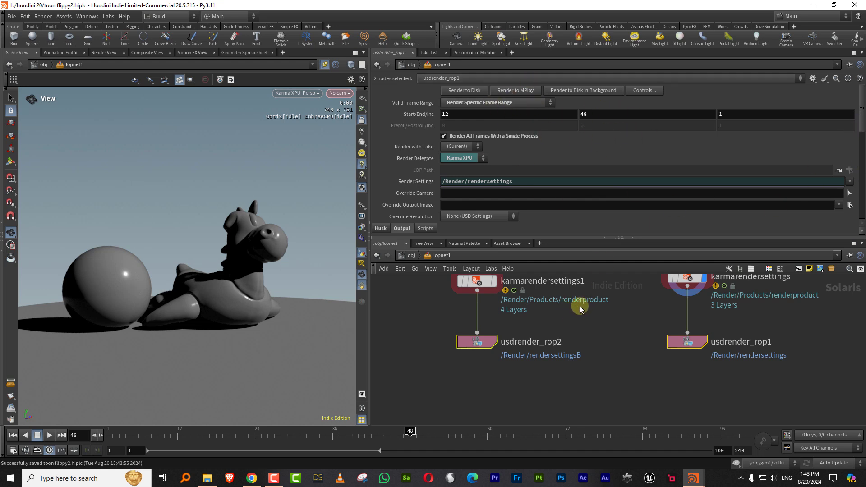
left_click(464, 90)
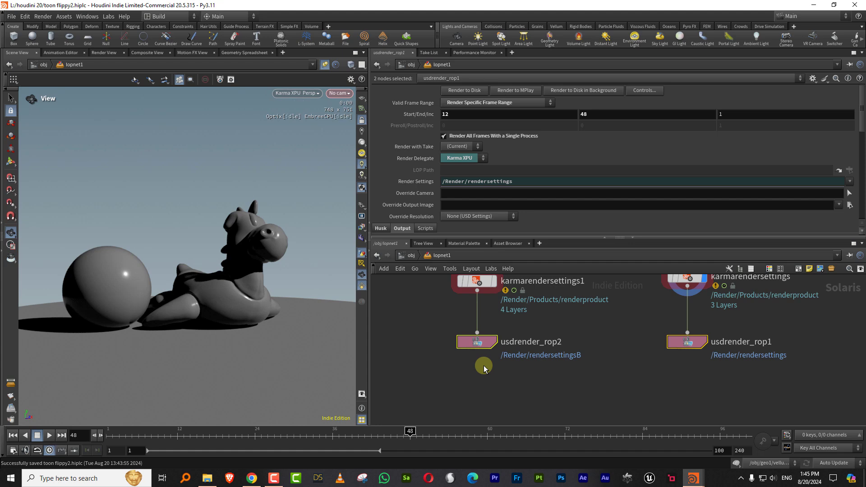
- Switch the viewport from Karma XPU to Houdini's own viewport renderer, and open copnet1 in the composite view
left_click(301, 94)
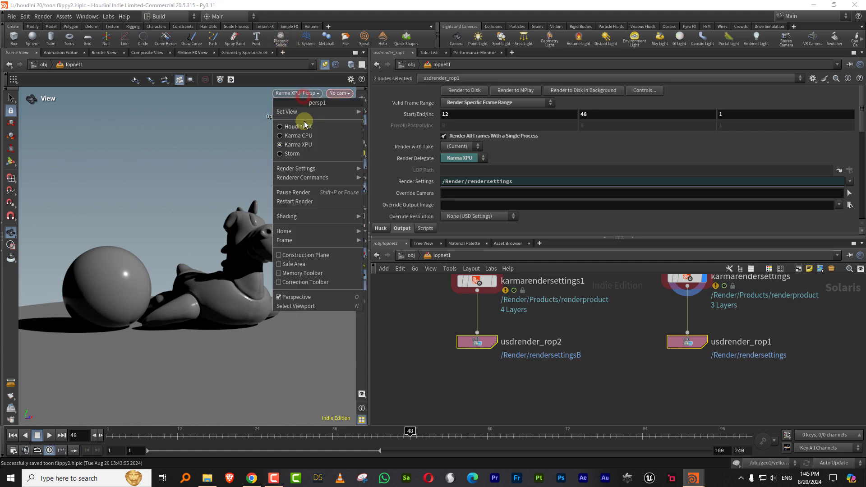
left_click(305, 127)
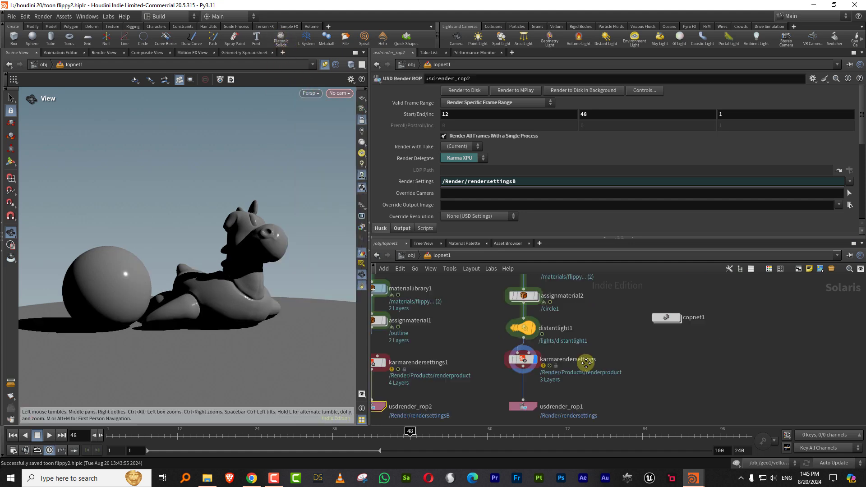
double_click(594, 340)
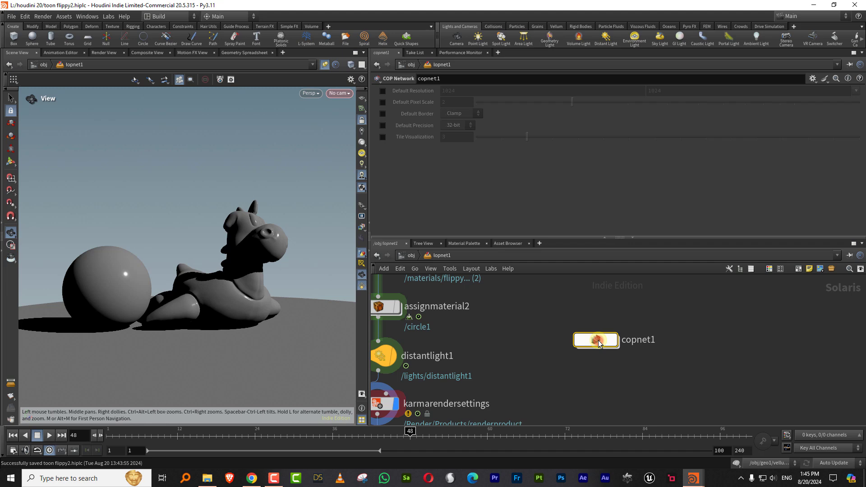
left_click_drag(568, 239, 532, 187)
left_click(153, 53)
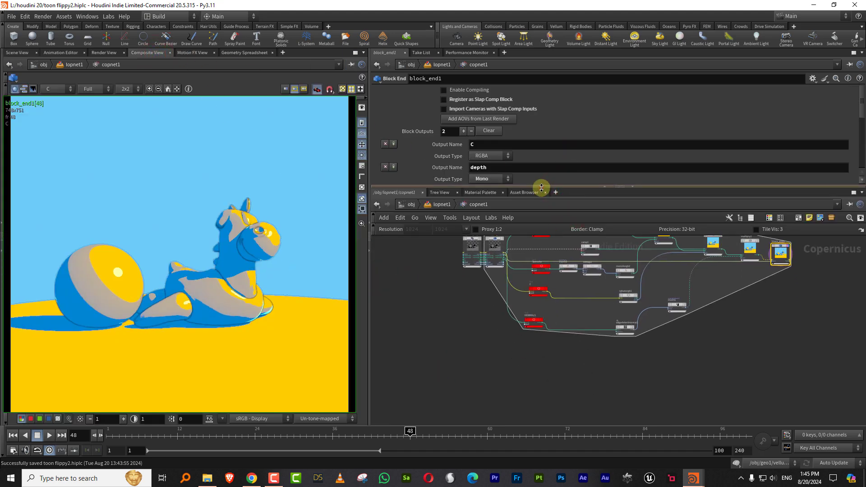
- Add a File node in the empty space below the existing slap comp network
left_click_drag(543, 187, 541, 147)
scroll(473, 307, "up", 3)
key("Tab")
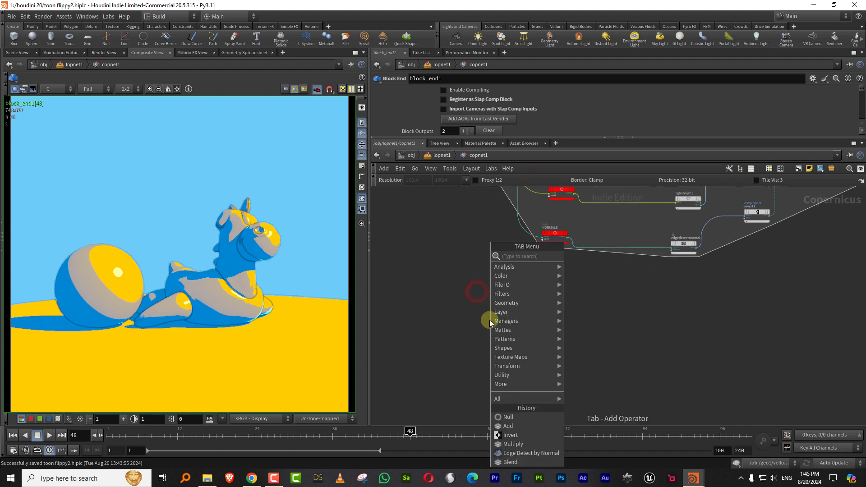
type("file")
key("Return")
left_click(486, 336)
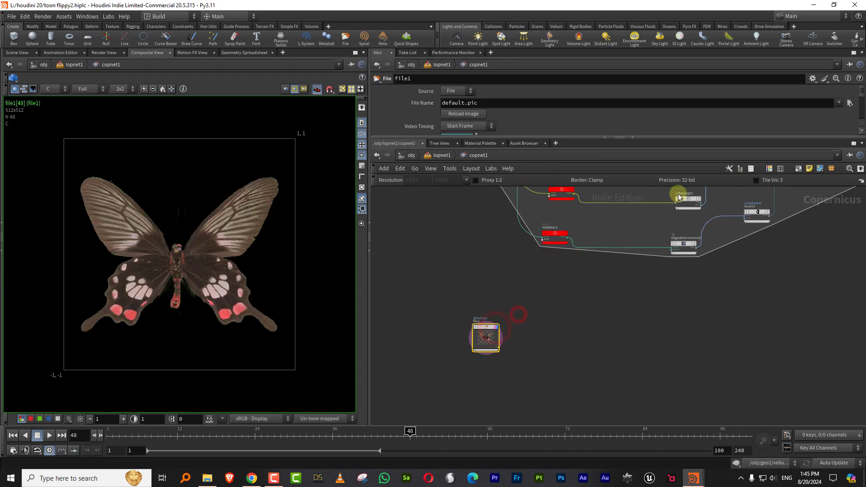
- Load the rendered sequence main.$F4.exr from $HIP/render/multiple into the new File node
left_click(844, 104)
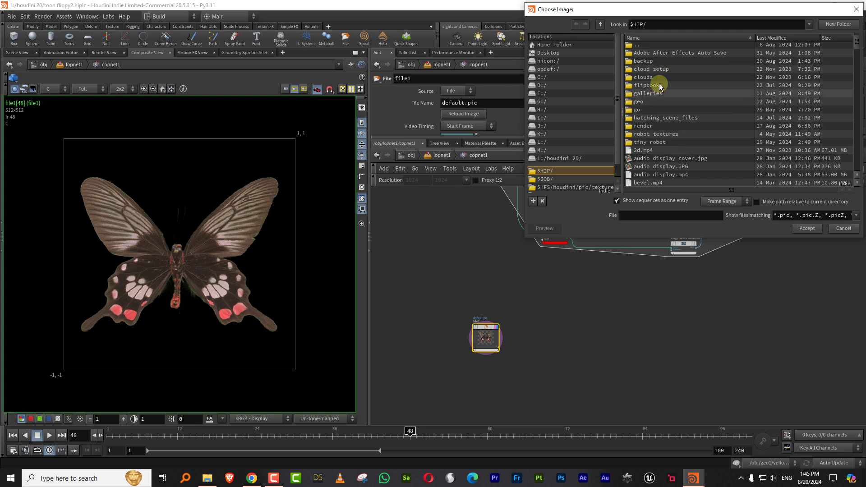
double_click(651, 126)
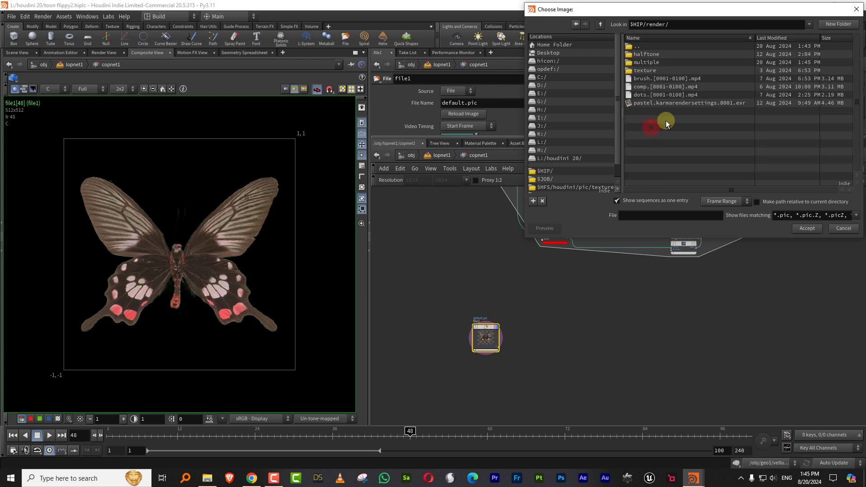
double_click(662, 65)
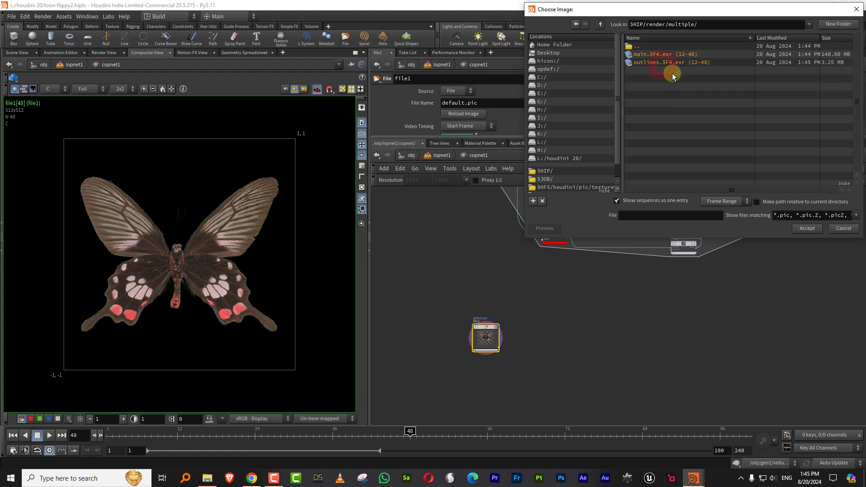
left_click(670, 55)
left_click(807, 229)
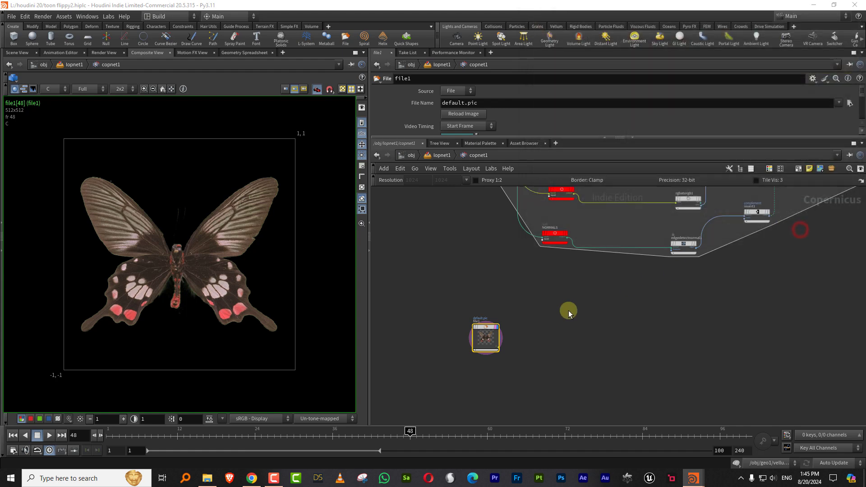
- Preview the loaded render at frame 26 and rename its File node as main
left_click_drag(178, 432, 266, 432)
mouse_move(369, 311)
left_mouse_down()
mouse_move(485, 311)
mouse_move(384, 311)
left_mouse_up()
scroll(514, 293, "up", 3)
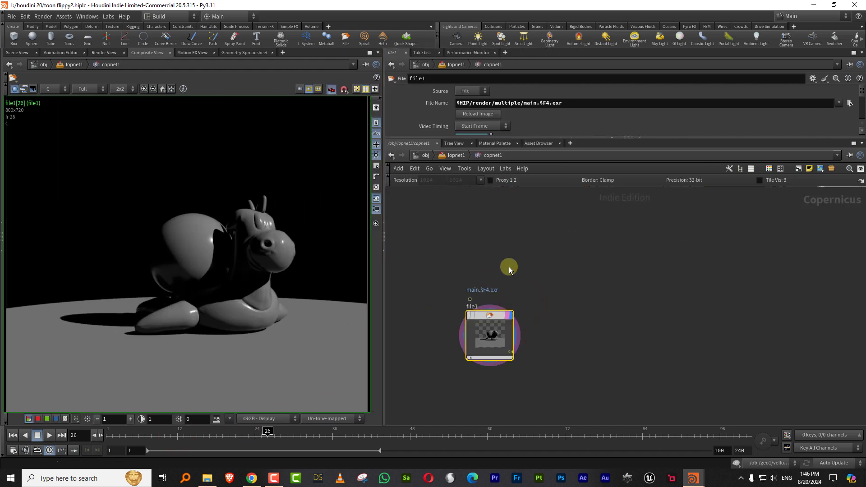
double_click(493, 305)
type("main")
key("Return")
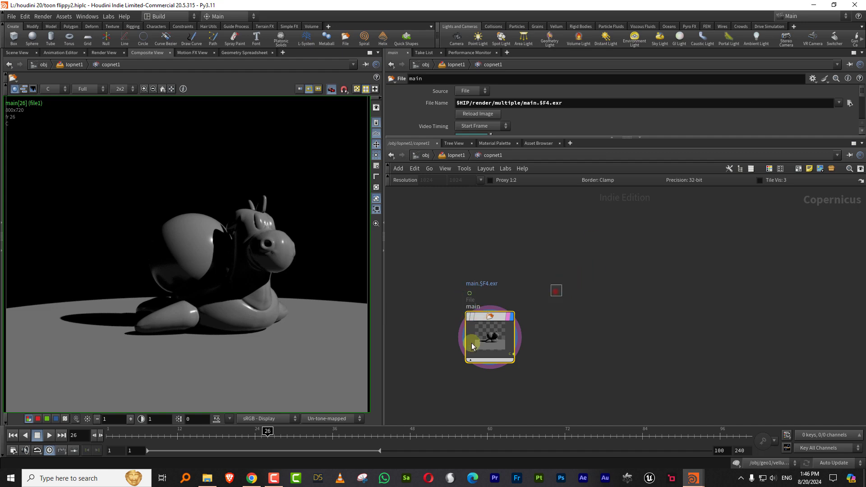
- Add all AOVs from the file to the main node and review the resulting AOV list
left_click_drag(550, 136, 549, 227)
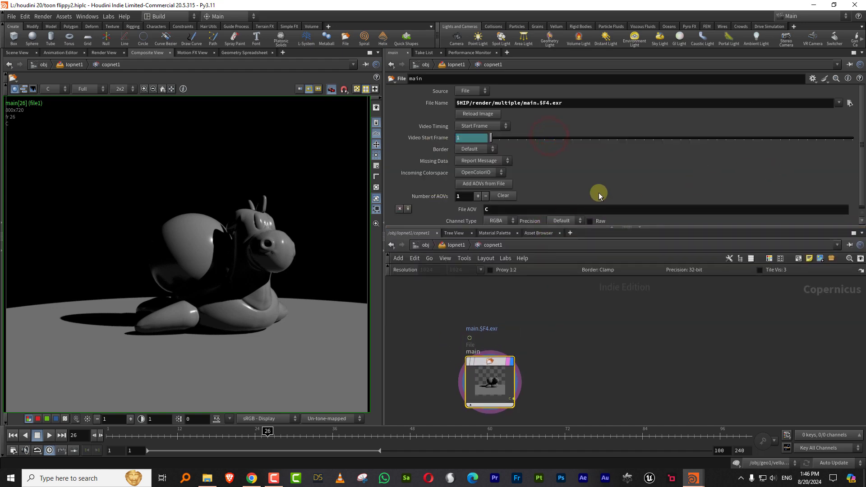
left_click(480, 183)
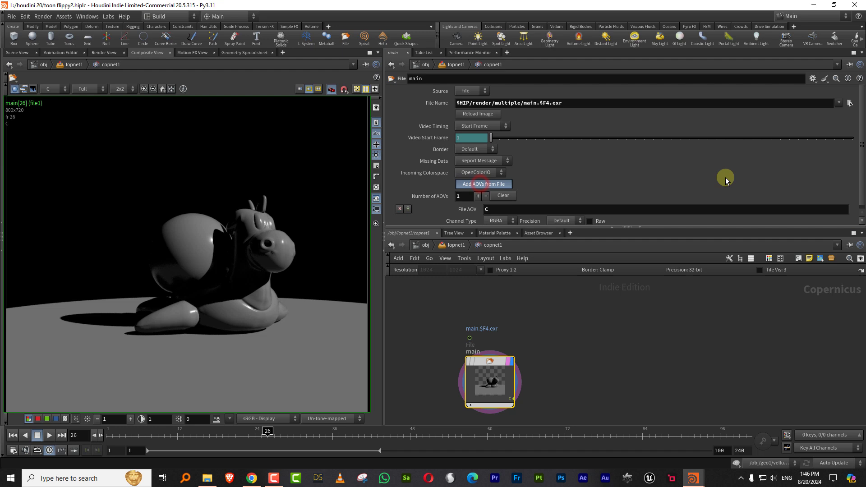
scroll(855, 212, "down", 5)
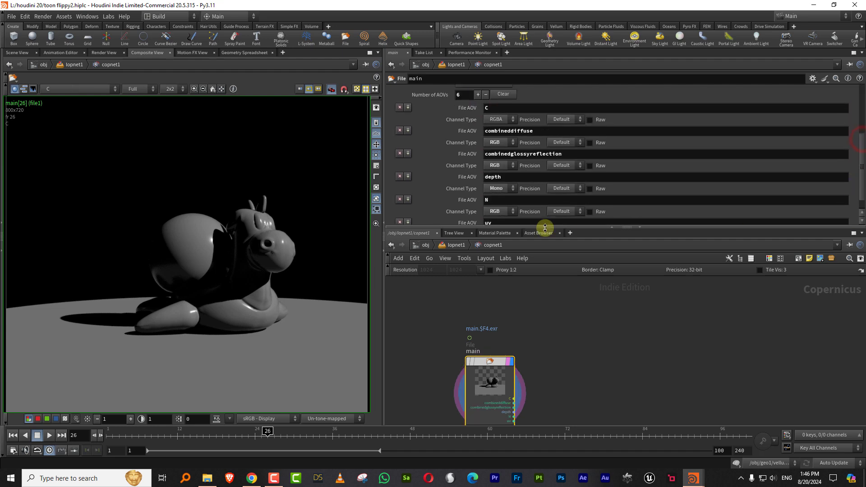
left_click_drag(512, 229, 512, 177)
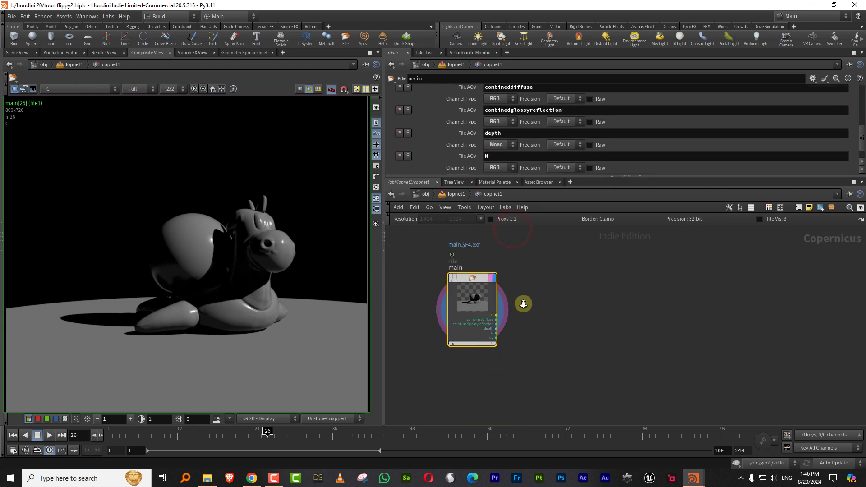
- Add a second File node below main and name it outlines
middle_click_drag(525, 309, 511, 307)
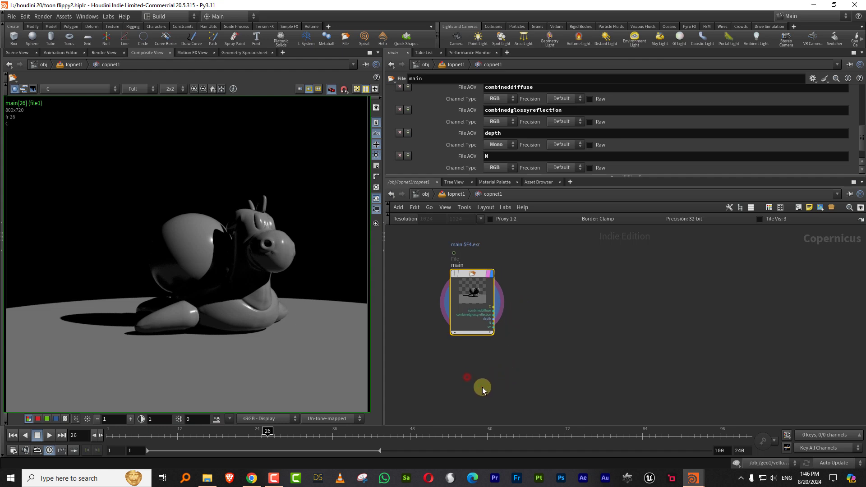
key("Tab")
left_click(519, 415)
left_click(464, 394)
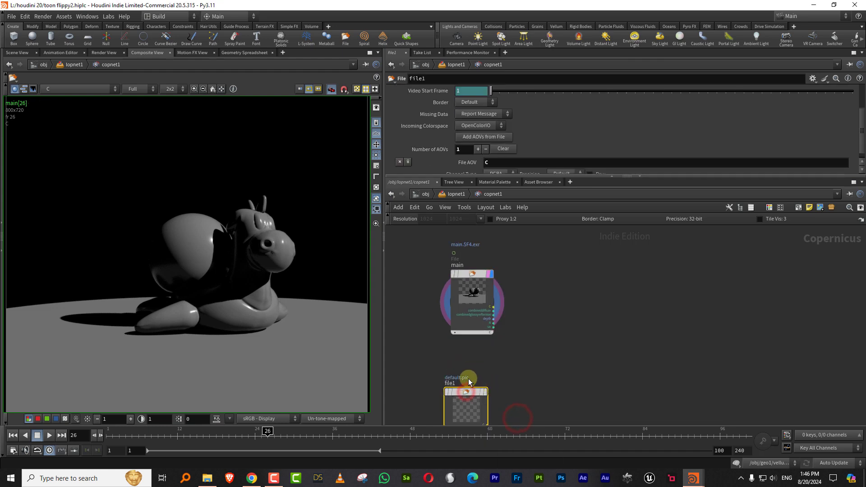
double_click(458, 385)
type("outlines")
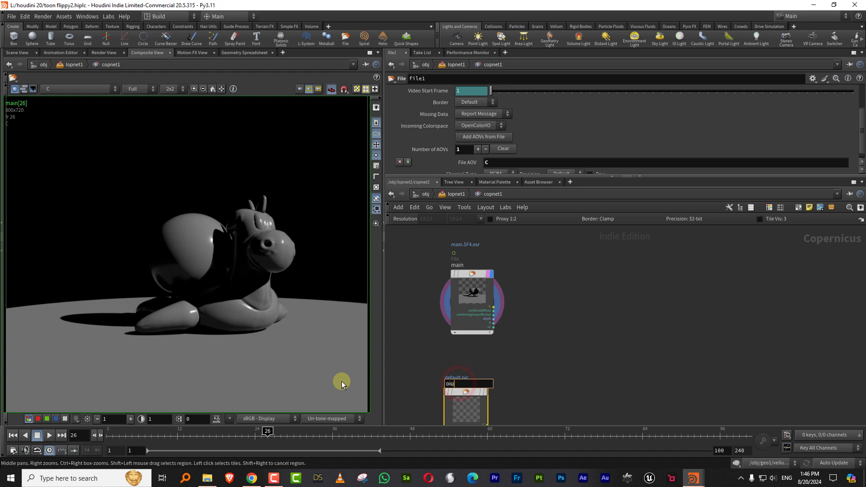
key("Return")
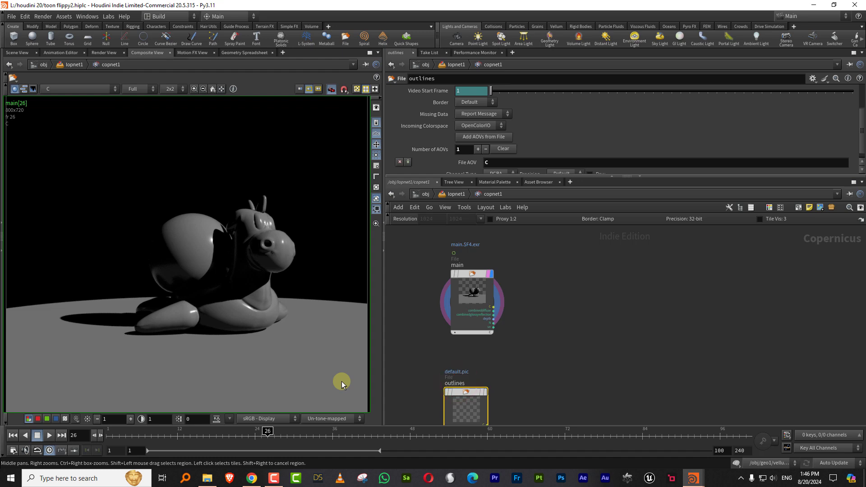
- Load the outlines.$F4.exr sequence into the outlines node and display it at frame 27
left_click_drag(859, 117, 862, 83)
left_click(850, 103)
scroll(507, 309, "up", 1)
middle_click_drag(511, 378, 512, 315)
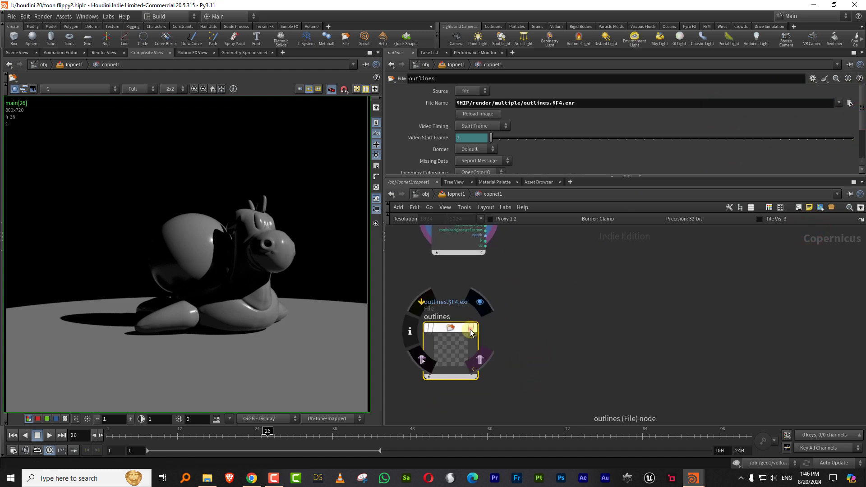
left_click(474, 328)
key("Right")
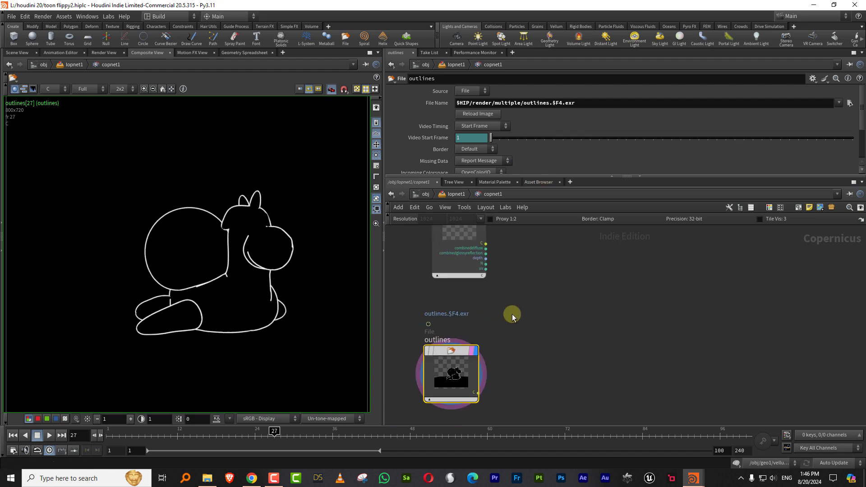
- Set the channel type of the outlines node's C AOV to RGB
left_click_drag(860, 110, 860, 141)
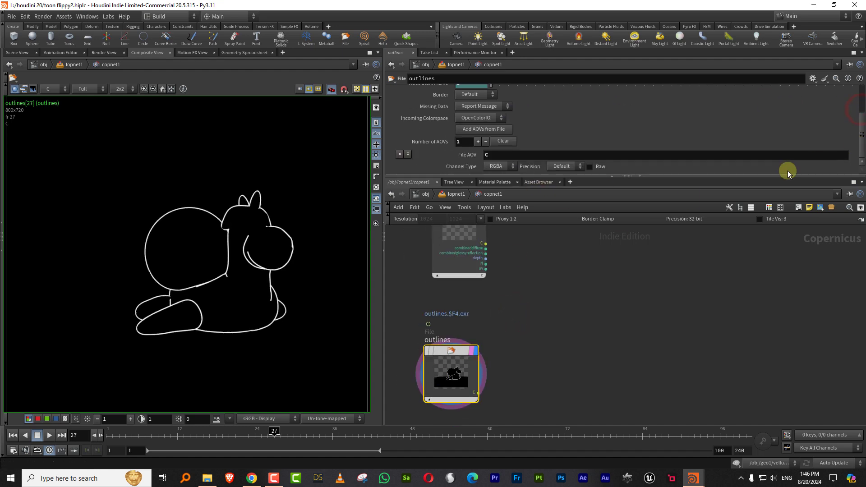
left_click(496, 167)
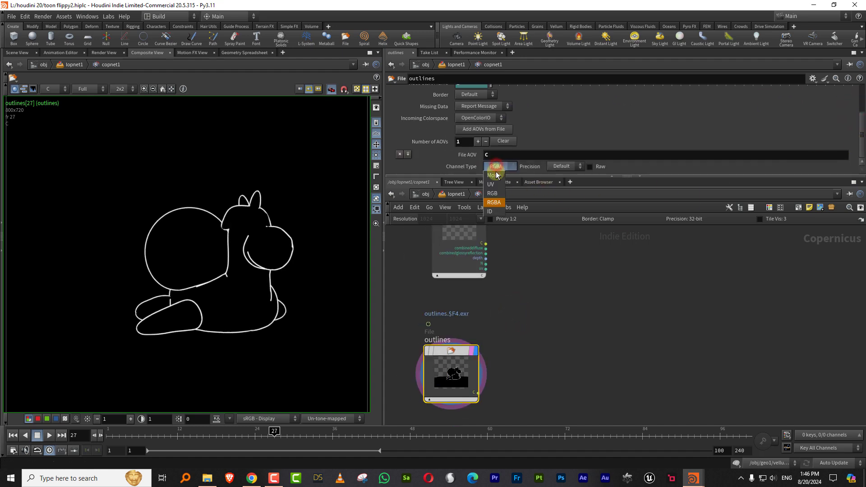
left_click(496, 195)
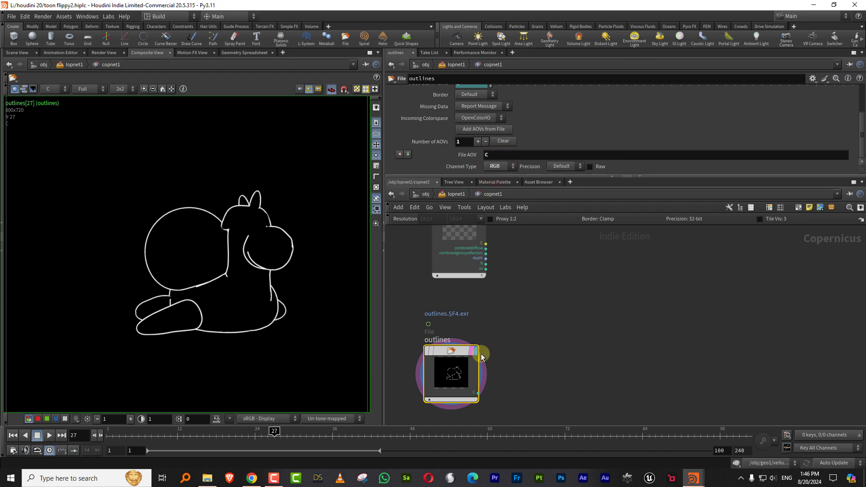
- Duplicate the toon-shading nodes between the block begin and block end, and place the copies beside the two File nodes
scroll(505, 351, "down", 5)
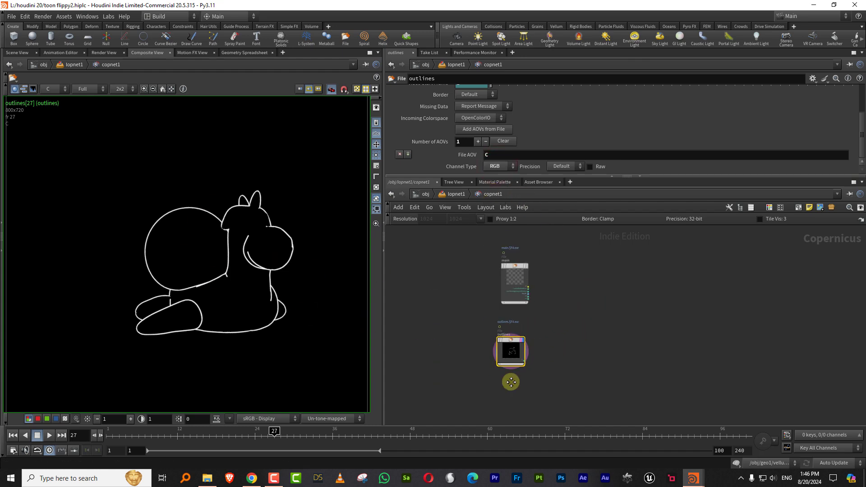
scroll(496, 357, "down", 4)
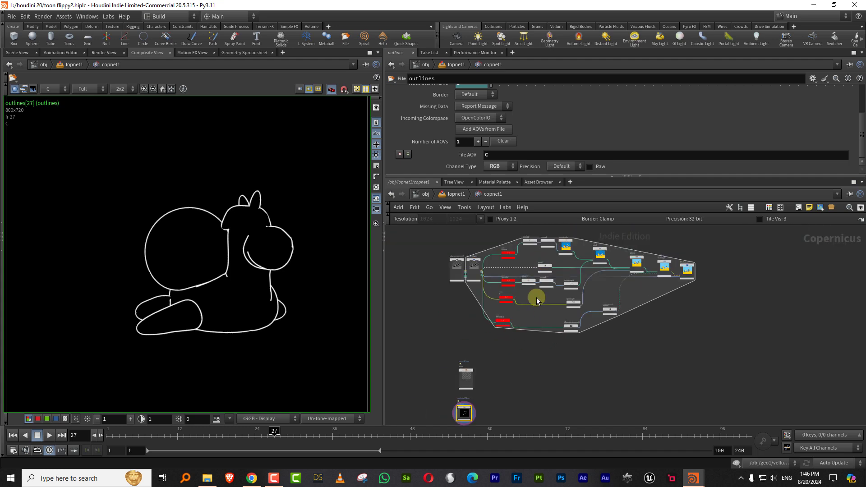
scroll(493, 381, "up", 1)
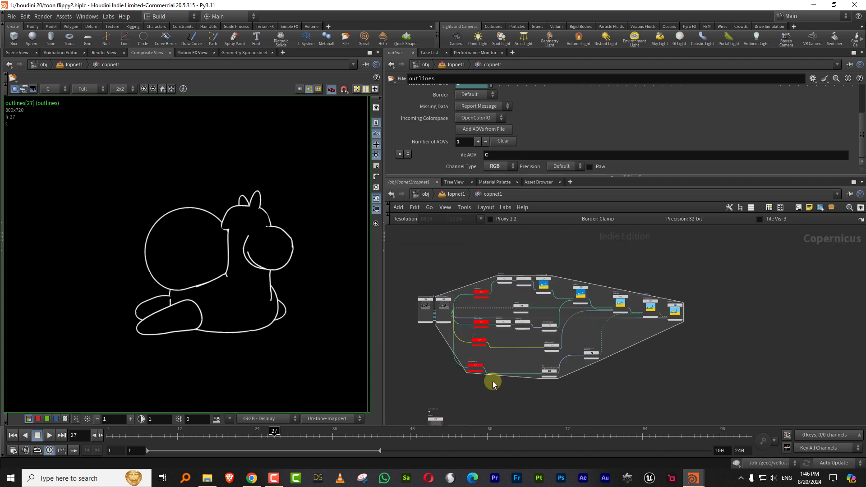
left_click_drag(470, 263, 667, 383)
key("ctrl+c")
key("ctrl+v")
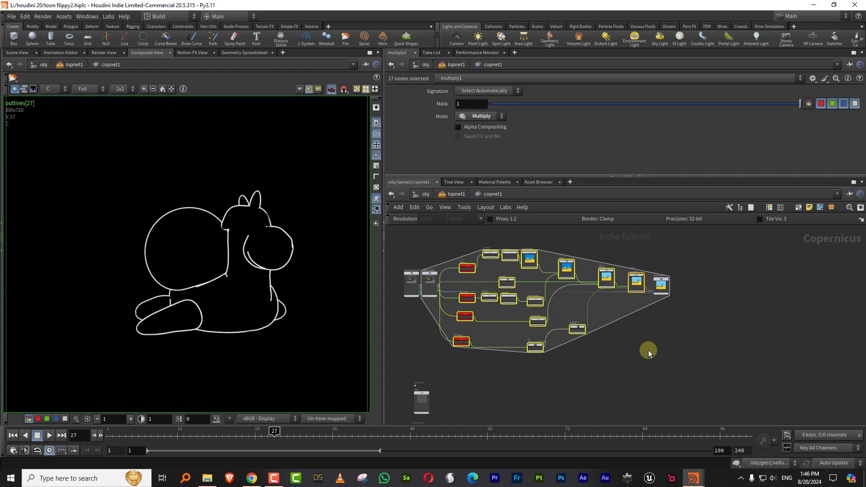
middle_click_drag(654, 345, 707, 268)
left_click_drag(619, 271, 600, 340)
- Disconnect the copied Diffuse, Specular, C and NORMALS null nodes from block_begin1
right_click(571, 300)
left_click(551, 289)
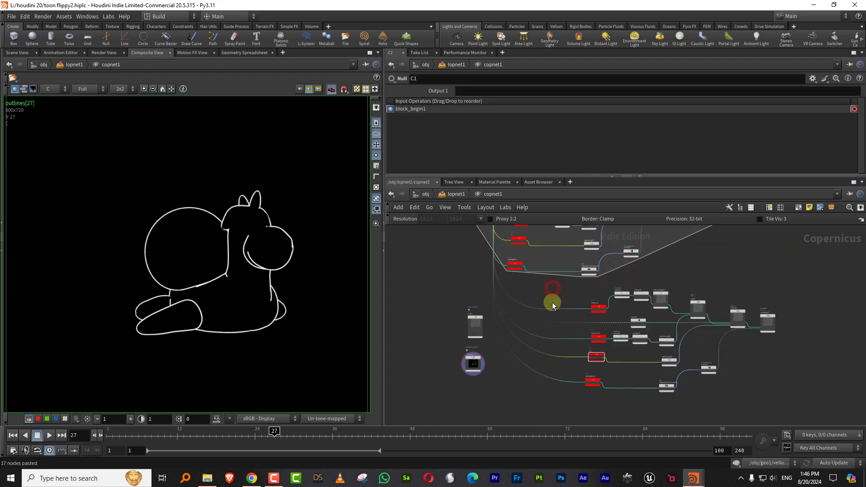
left_click_drag(552, 294, 507, 385)
scroll(523, 336, "up", 3)
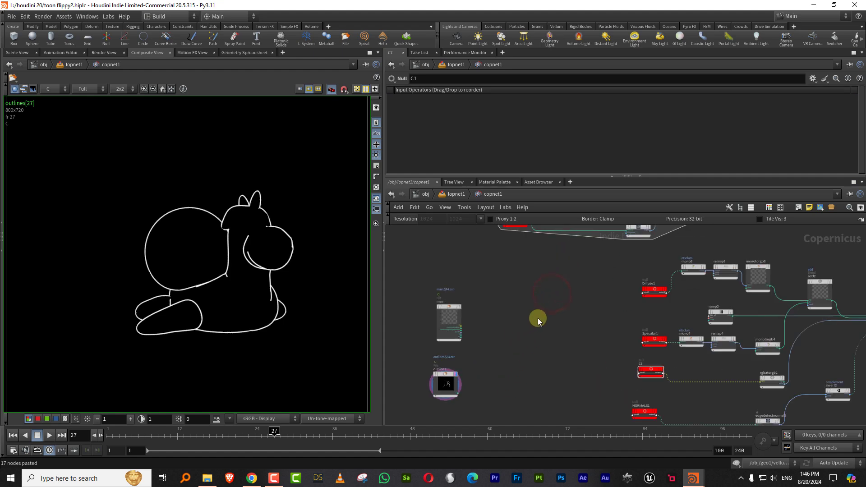
- Move the whole group of copied toon-shading nodes closer to the main and outlines File nodes
middle_click_drag(537, 319, 461, 315)
scroll(527, 286, "down", 4)
left_click_drag(526, 282, 764, 358)
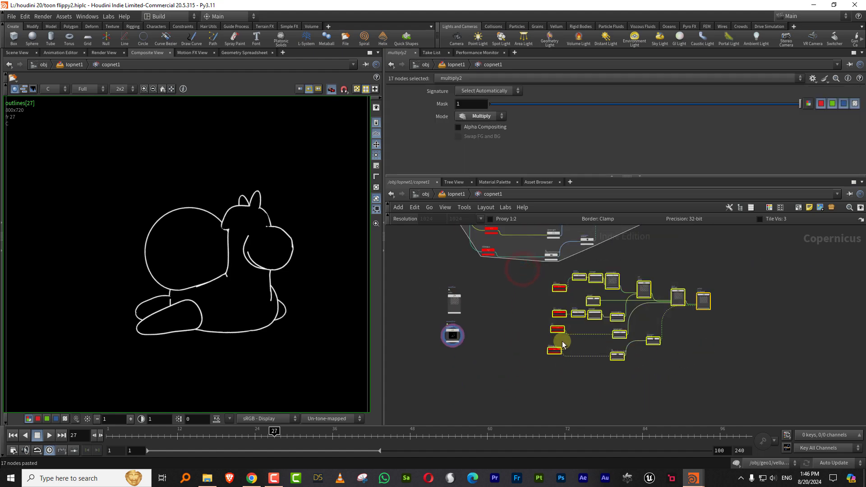
left_click_drag(557, 347, 509, 342)
scroll(477, 305, "up", 5)
middle_click_drag(516, 282, 506, 327)
left_click(501, 310)
- Move the Diffuse1, Specular1, C1 and NORMALS1 nulls next to the main File node, and lower the outlines node
left_click_drag(557, 286, 462, 303)
left_click_drag(564, 359, 484, 361)
middle_click_drag(494, 327, 588, 223)
left_click_drag(646, 300, 558, 298)
left_click_drag(646, 353, 559, 336)
mouse_move(540, 299)
middle_mouse_down()
mouse_move(553, 297)
mouse_move(552, 306)
middle_mouse_up()
left_click_drag(505, 351, 504, 419)
- Connect main's combineddiffuse output to the Diffuse1 null and its combinedglossyreflection output to the Specular1 null
scroll(527, 318, "up", 5)
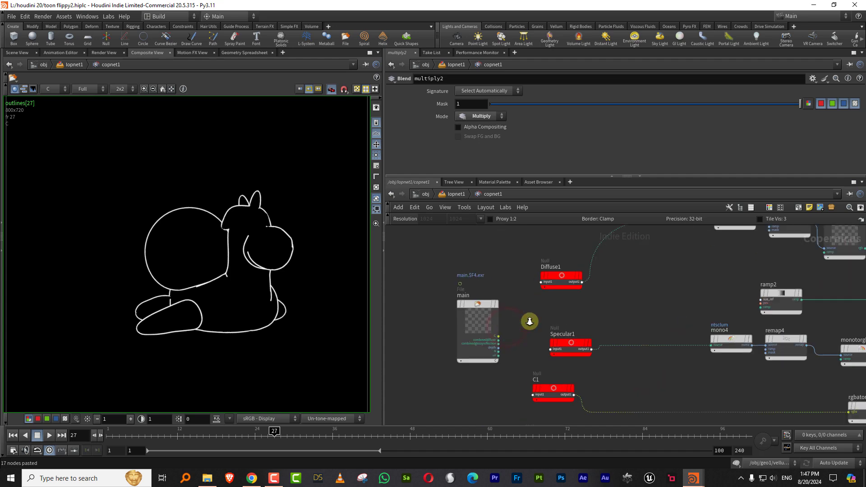
left_click(493, 342)
left_click(560, 247)
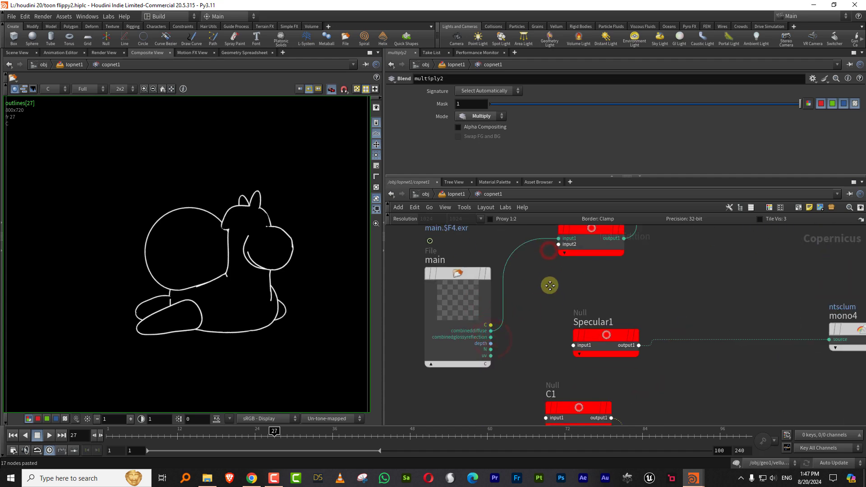
middle_click_drag(520, 349, 532, 303)
left_click(489, 302)
left_click(559, 310)
- Connect main's C output to the C1 null and its N output to the NORMALS1 null
left_click(492, 263)
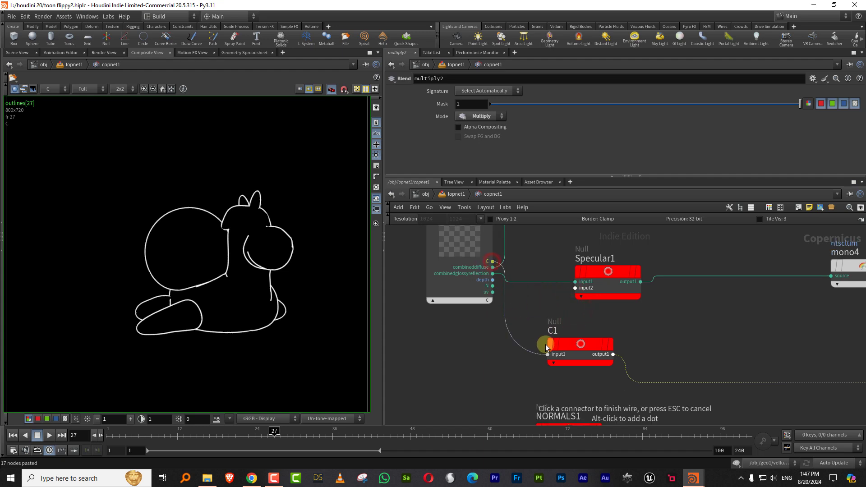
left_click(547, 354)
middle_click_drag(533, 267, 482, 283)
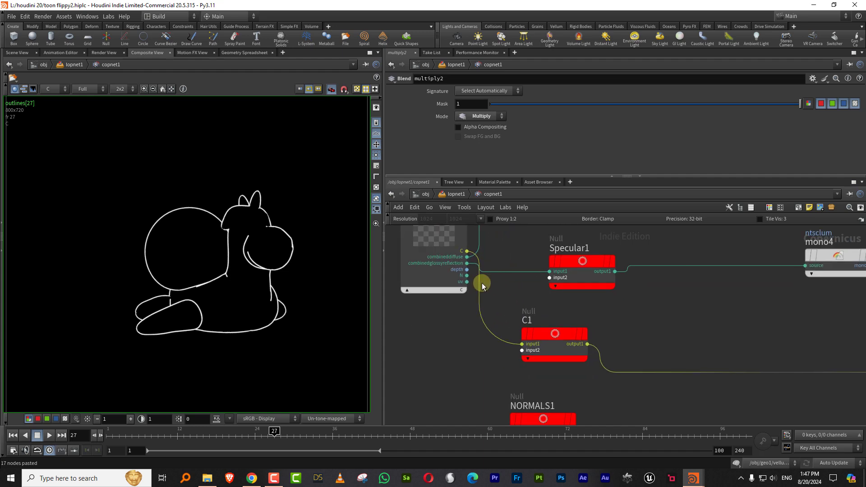
left_click(467, 275)
middle_click_drag(479, 345, 489, 258)
left_click(515, 337)
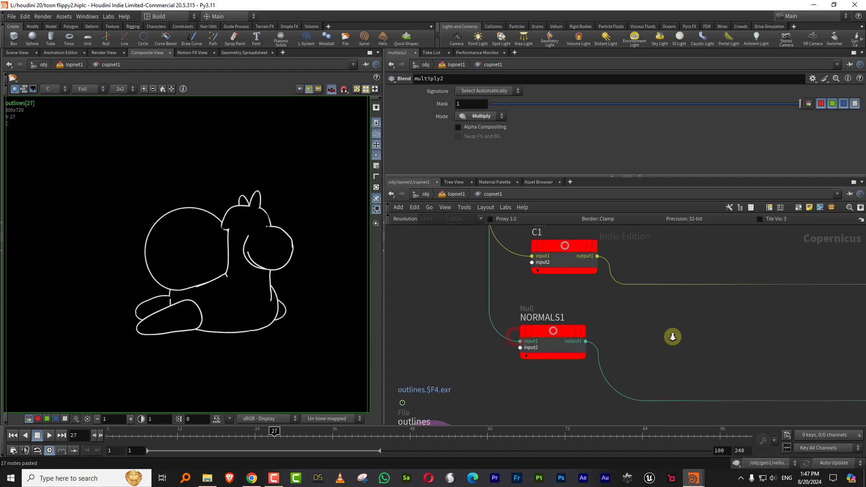
- Display the multiply2 node's composite and scrub the timeline to check it at frame 27
scroll(673, 336, "down", 3)
middle_click_drag(586, 357, 478, 374)
middle_click_drag(721, 298, 441, 350)
middle_click_drag(803, 284, 622, 319)
scroll(674, 272, "up", 3)
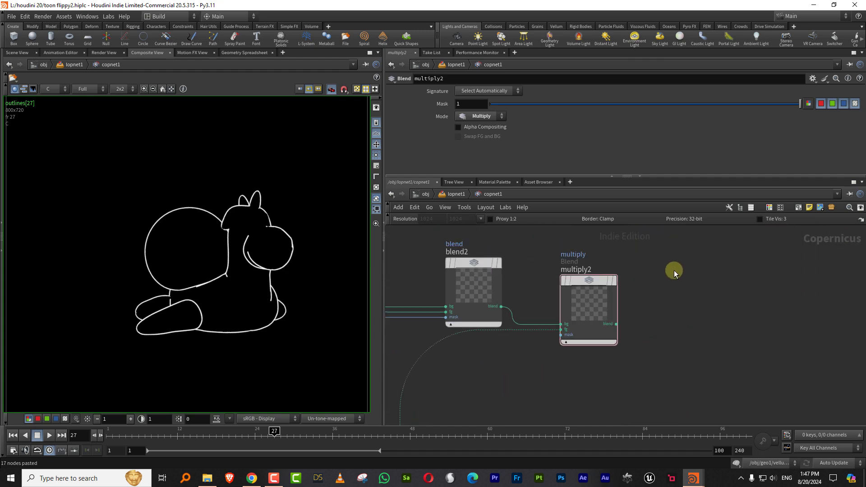
left_click(655, 270)
left_click(614, 282)
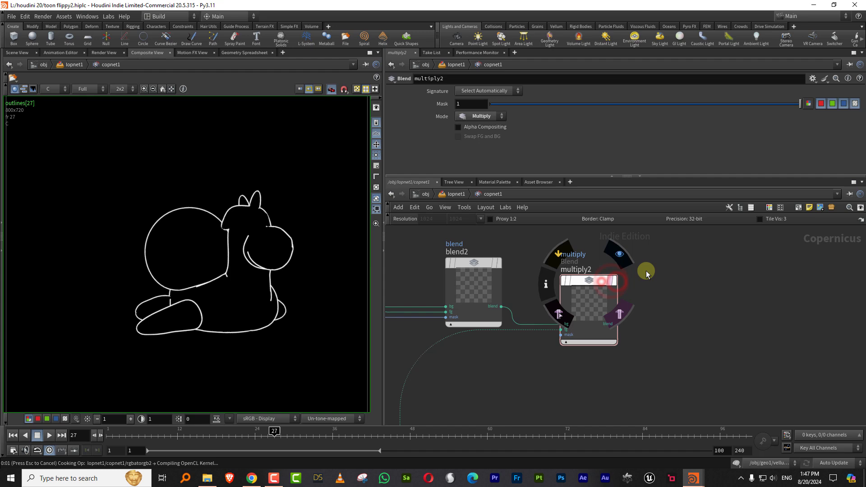
left_click(658, 264)
left_click(623, 286)
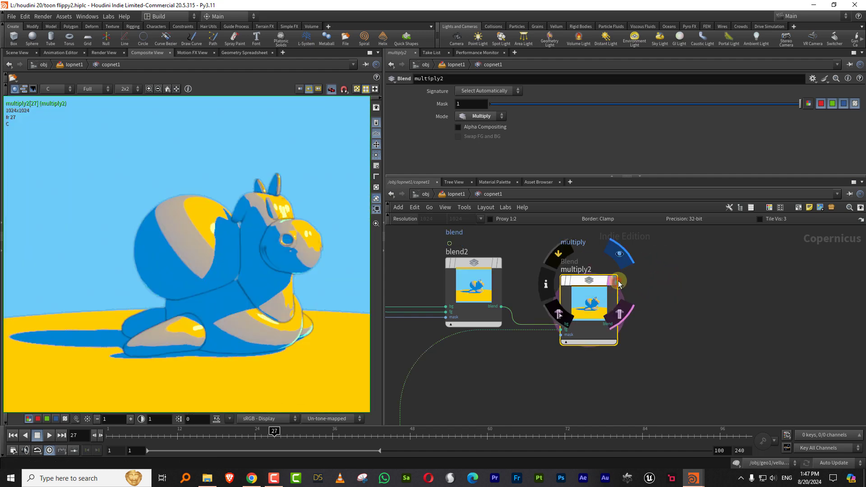
left_click(210, 437)
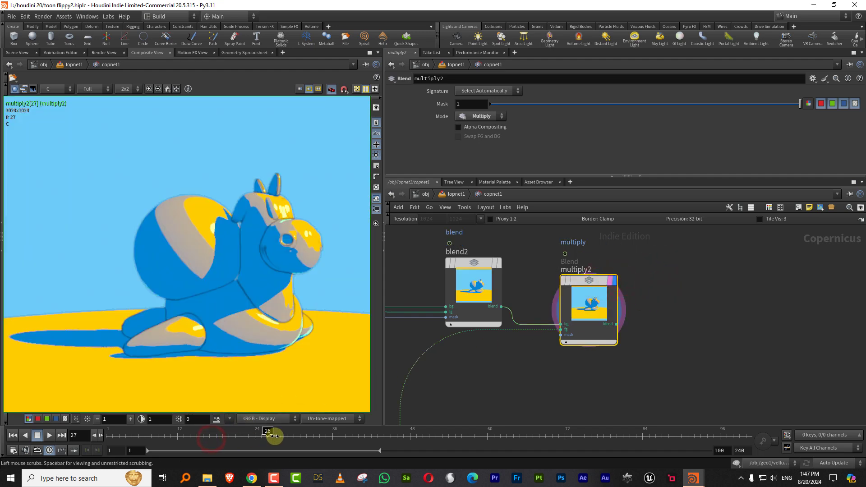
mouse_move(274, 436)
left_mouse_down()
mouse_move(330, 436)
mouse_move(275, 438)
left_mouse_up()
- Move the outlines File node to the end of the network, below multiply2
scroll(685, 304, "down", 3)
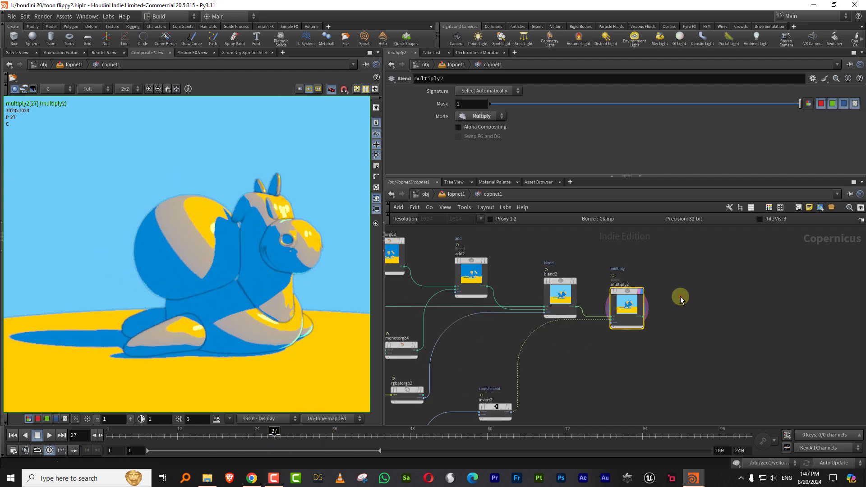
scroll(657, 313, "down", 2)
middle_click_drag(661, 345, 735, 266)
middle_click_drag(686, 295, 756, 264)
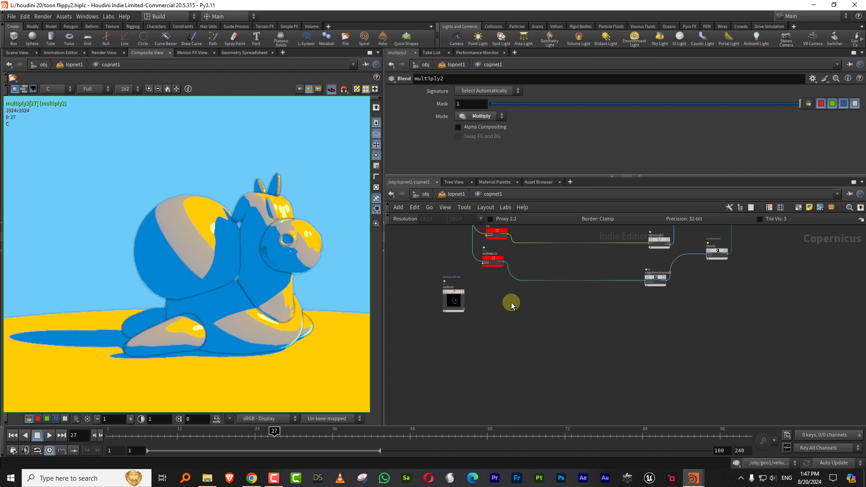
left_click_drag(456, 294, 491, 300)
left_click_drag(575, 312, 790, 300)
middle_click_drag(829, 266, 591, 369)
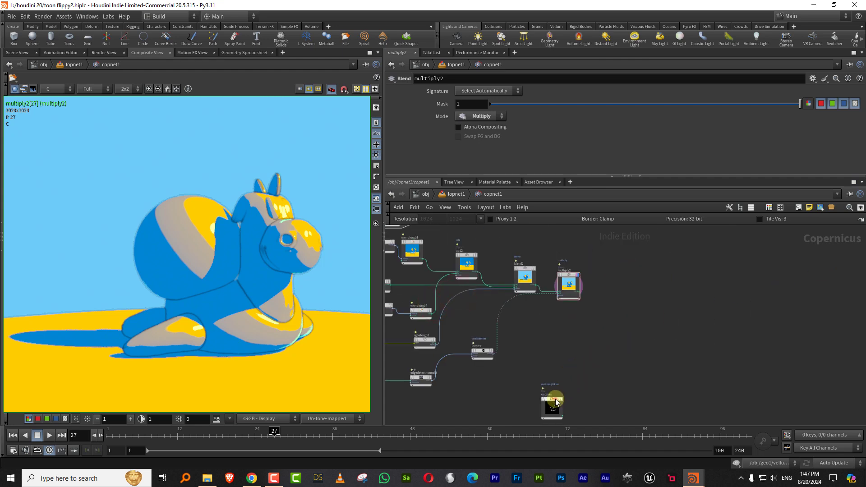
left_click_drag(557, 402, 562, 352)
- Add an Add node after multiply2, with multiply2 wired to its background and outlines to its foreground
scroll(593, 319, "up", 2)
key("Tab")
type("add")
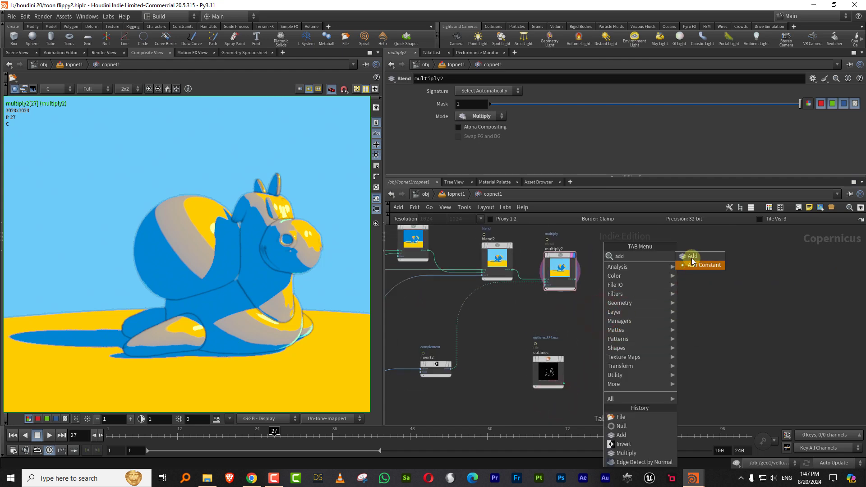
left_click(693, 262)
left_click(659, 276)
scroll(581, 280, "up", 1)
left_click(575, 281)
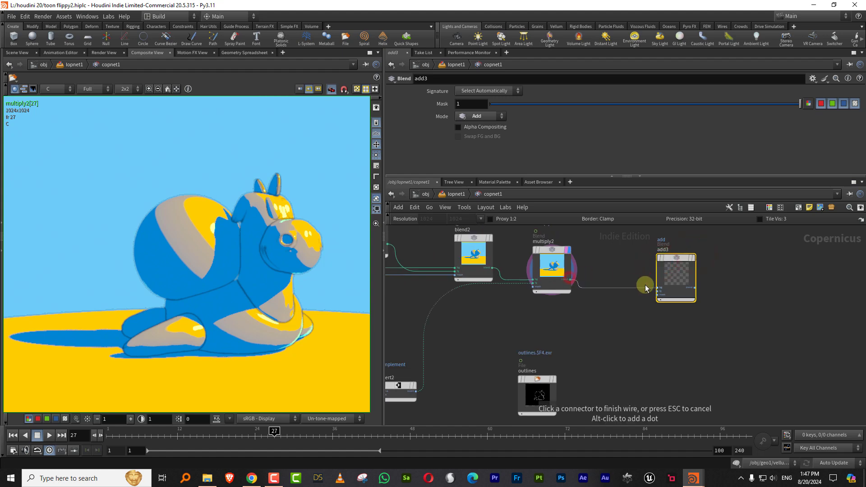
left_click(645, 284)
left_click(559, 409)
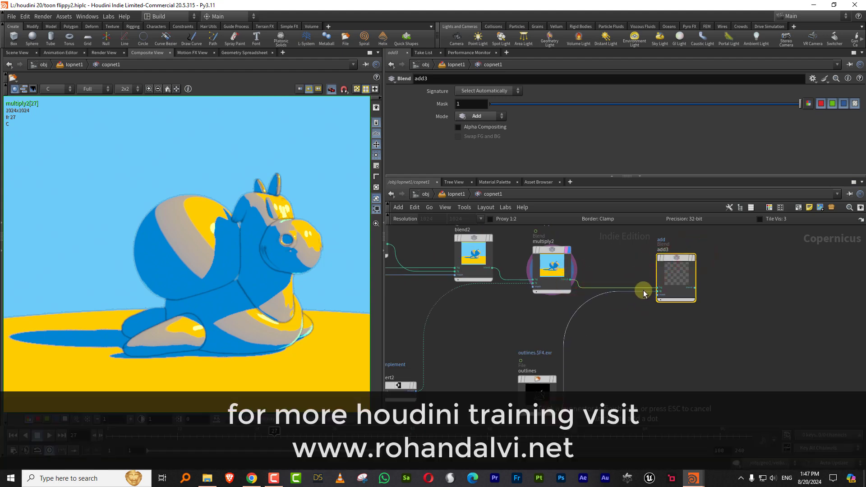
left_click(645, 290)
- Display the add3 node and set its blend mode to Multiply
left_click(695, 264)
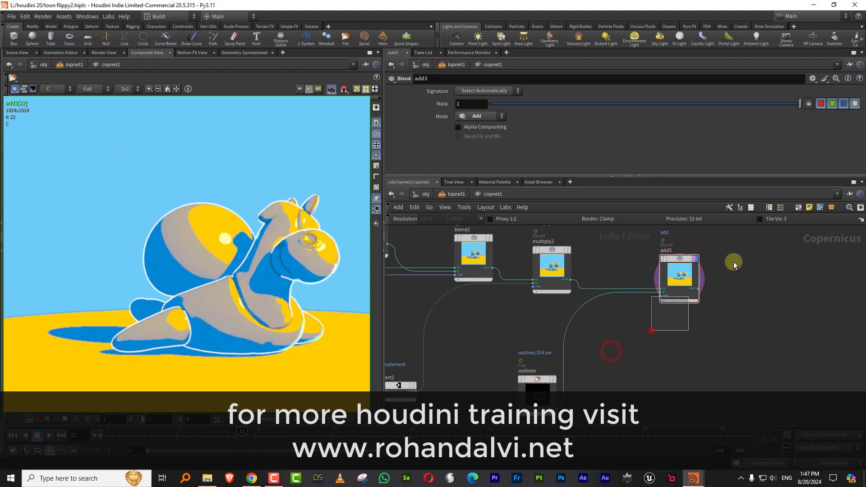
left_click(487, 115)
left_click(477, 170)
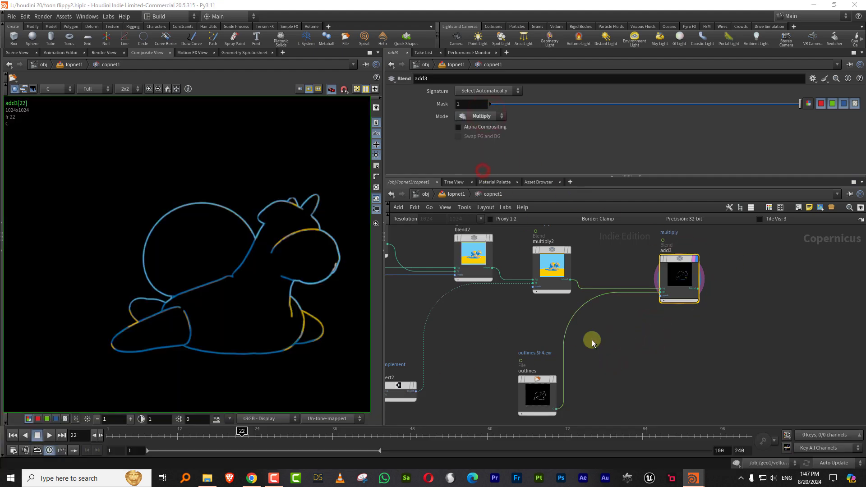
- Insert an Invert node on the wire between outlines and add3
left_click_drag(615, 357, 537, 404)
key("Tab")
type("invert")
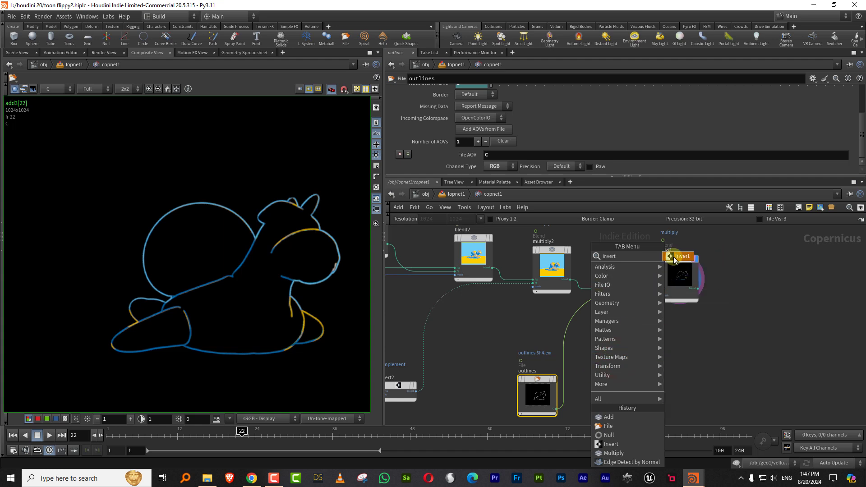
left_click(675, 260)
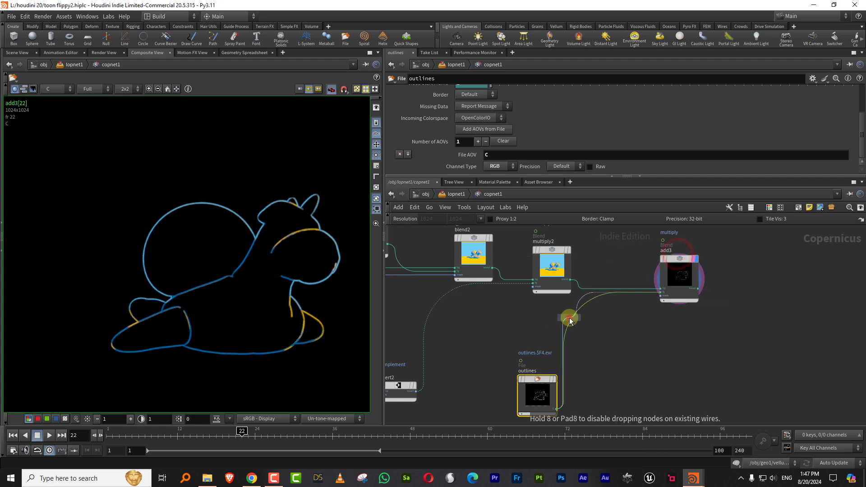
left_click(569, 318)
left_click(658, 370)
- Scrub the timeline to review the outlined composite at frames 38 and 43
left_click(301, 431)
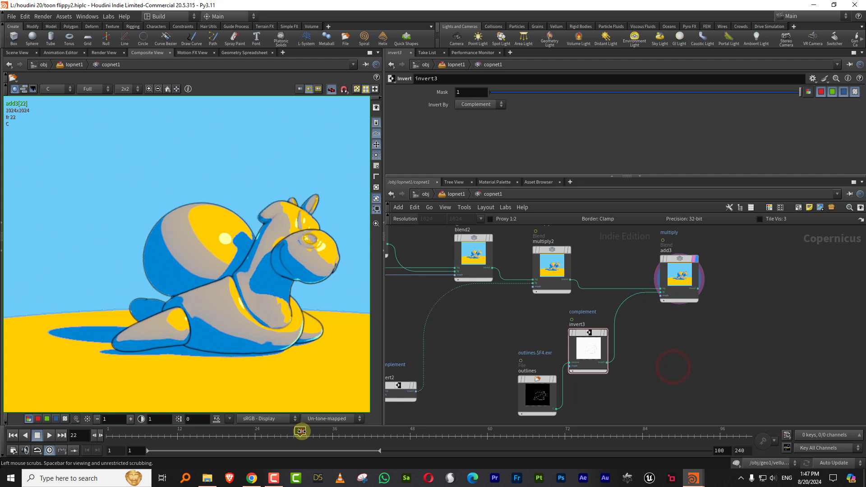
left_click_drag(365, 434, 378, 439)
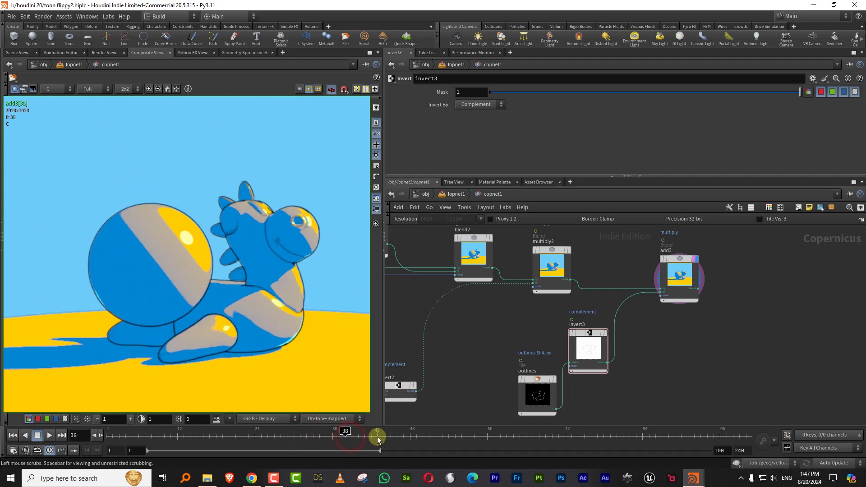
left_click(386, 435)
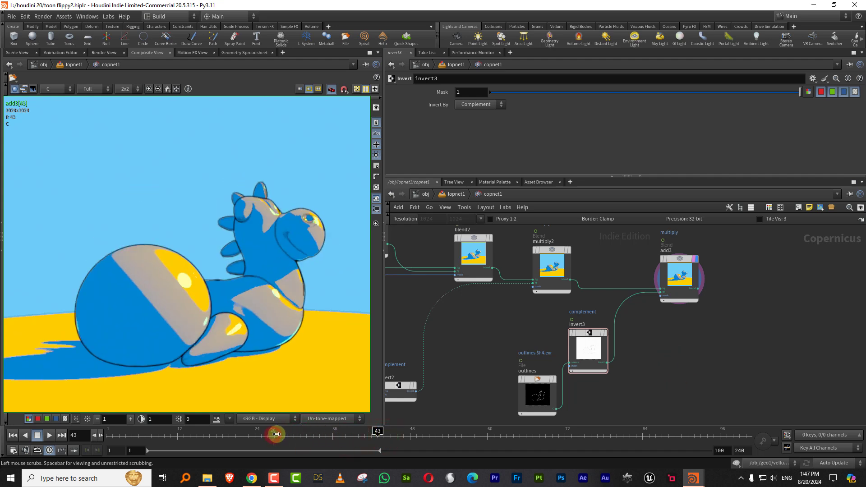
- Disconnect invert3 from add3 and reconnect it to compare the image with and without outlines, and go to frame 22
key("y")
left_click_drag(623, 316, 591, 303)
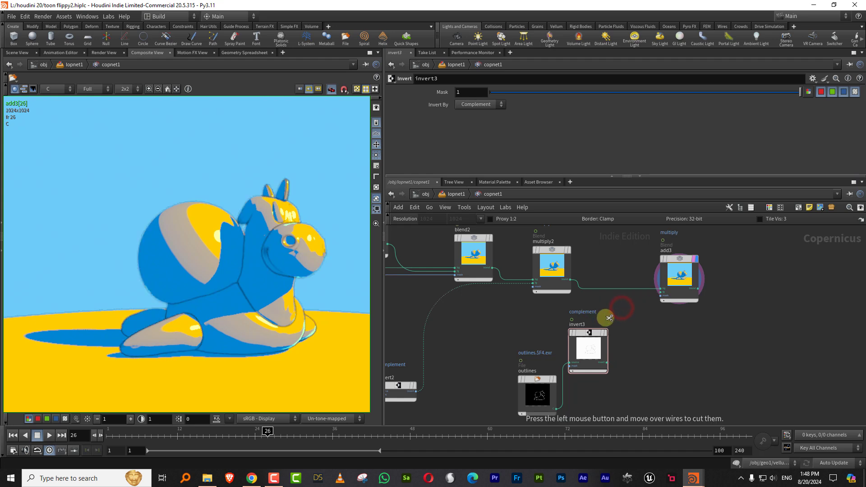
left_click(606, 362)
left_click(645, 294)
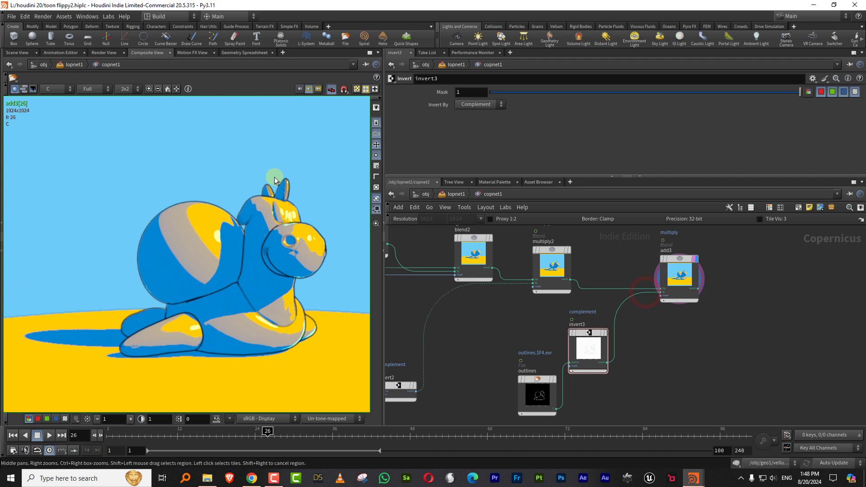
left_click(242, 435)
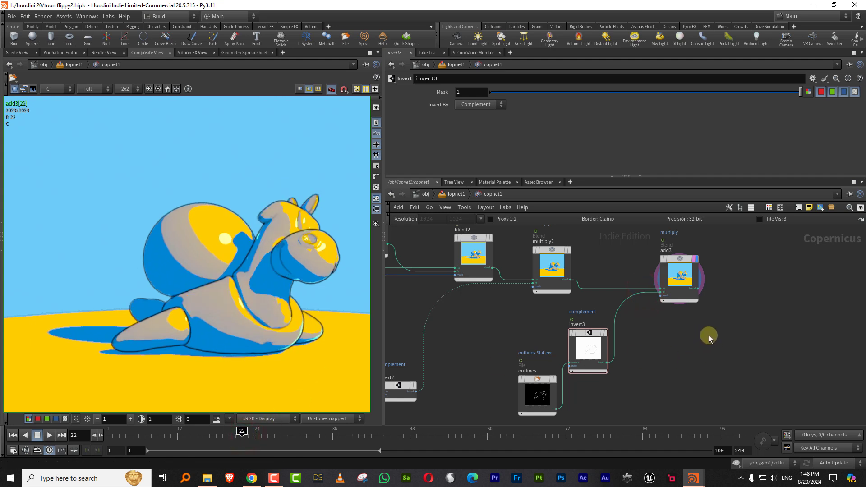
- Add a Null node beside add3 and connect add3's output to it
scroll(708, 334, "up", 3)
key("Tab")
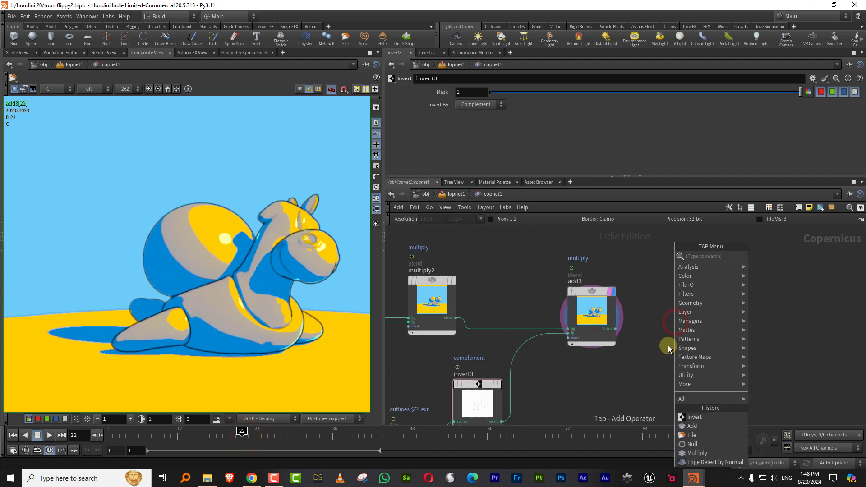
type("nul")
left_click(761, 253)
left_click(714, 277)
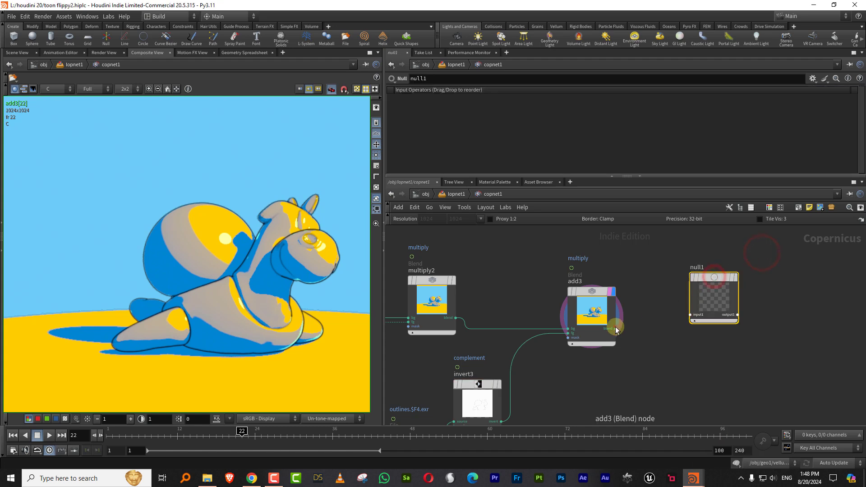
left_click_drag(615, 328, 690, 314)
left_click_drag(713, 276, 681, 290)
- Name the first output of the null1 node C
left_click(489, 91)
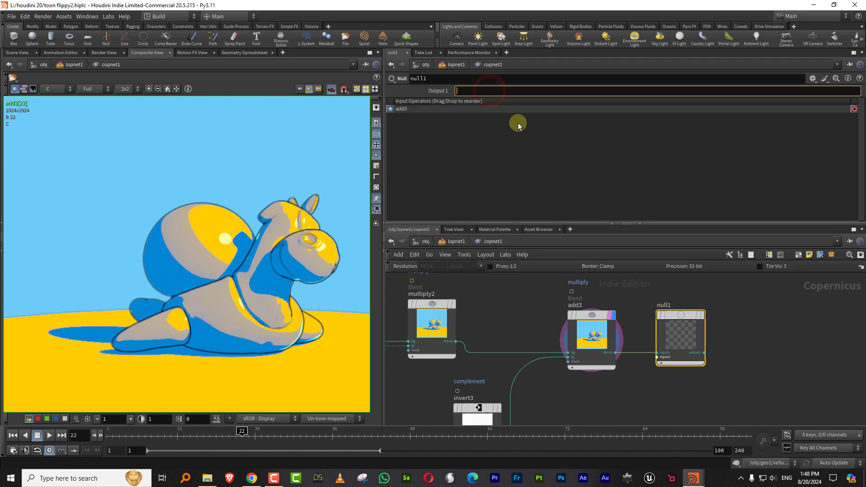
type("C")
key("Return")
- Add a ROP Image Output node beside null1 and set its COP Path to ../null1
middle_click_drag(747, 294, 678, 312)
left_click(678, 312)
key("Tab")
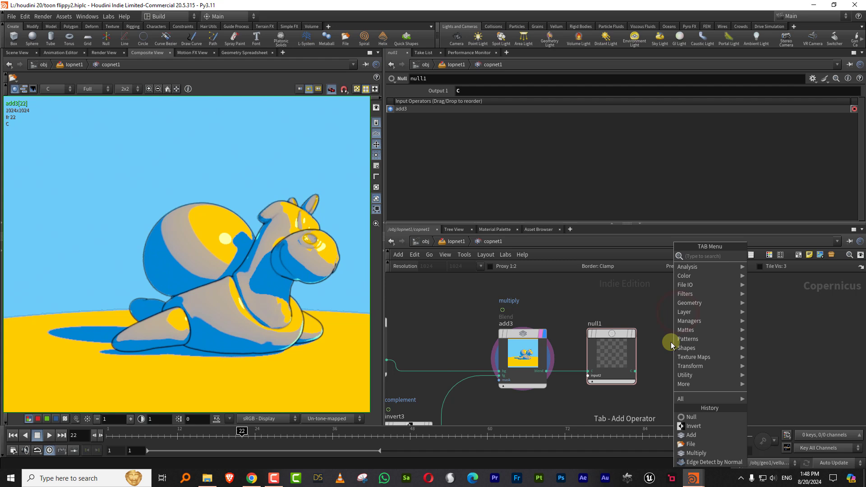
type("rop")
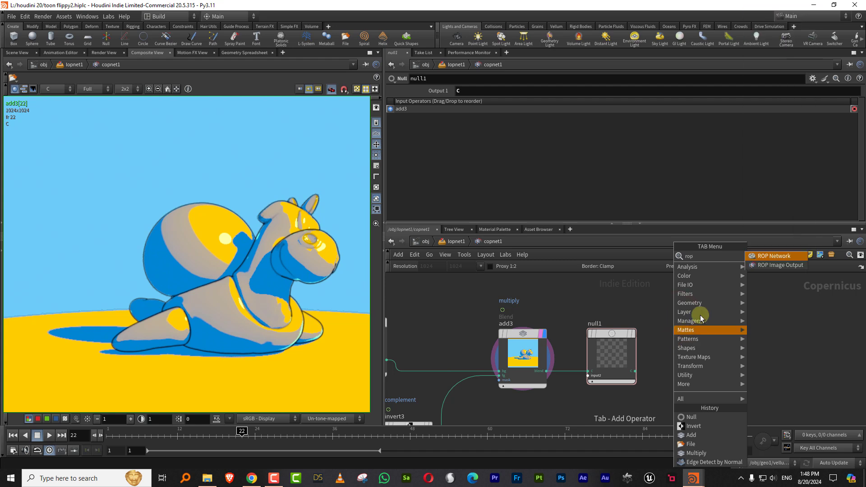
left_click(783, 266)
left_click(716, 335)
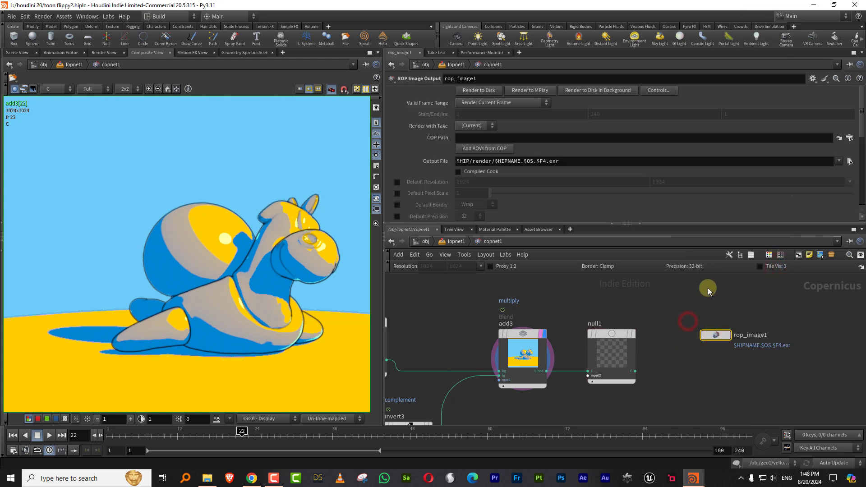
left_click_drag(612, 336, 559, 137)
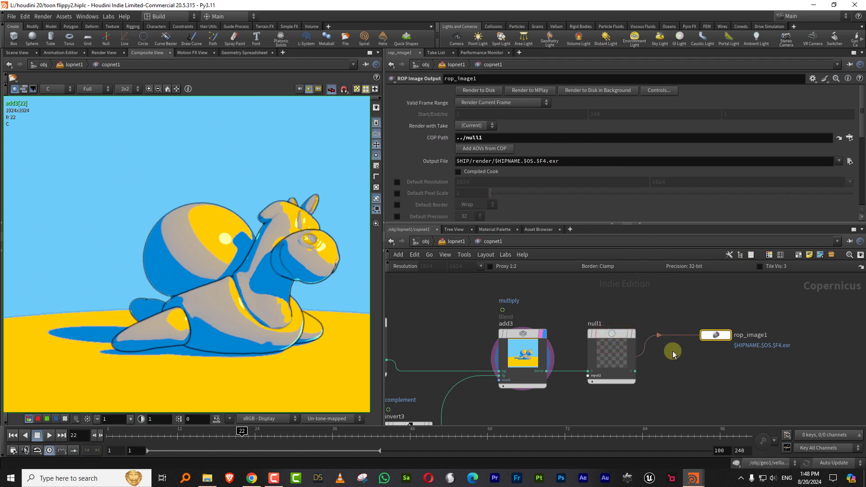
left_click_drag(720, 335, 702, 383)
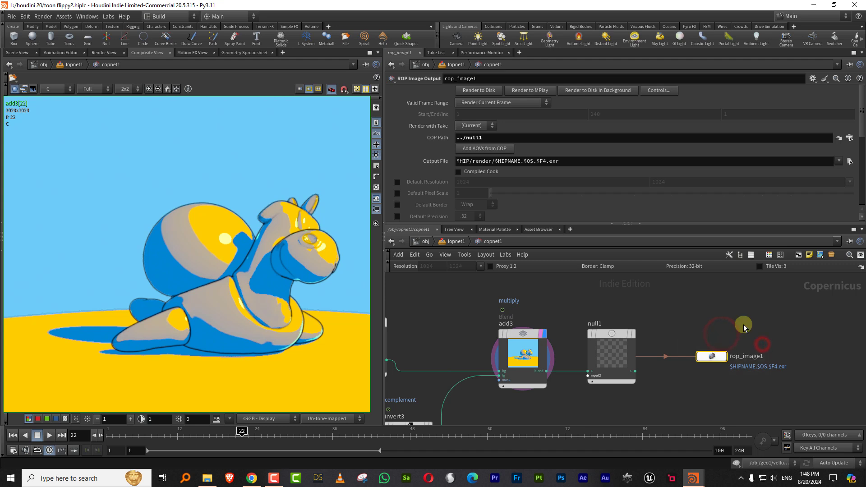
- Set rop_image1 to render a frame range, delete the channels on Start/End/Inc, and set the range to frames 12 through 48
left_click(523, 105)
left_click(510, 112)
right_click(441, 114)
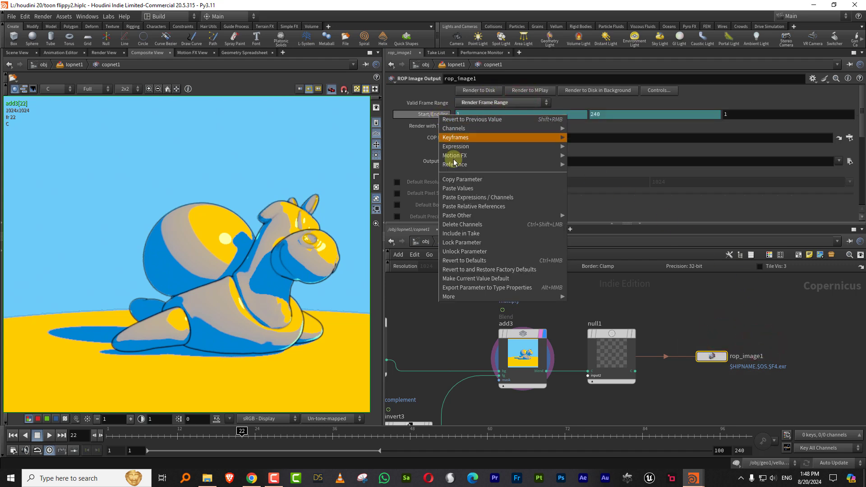
left_click(475, 226)
type("12")
key("Tab")
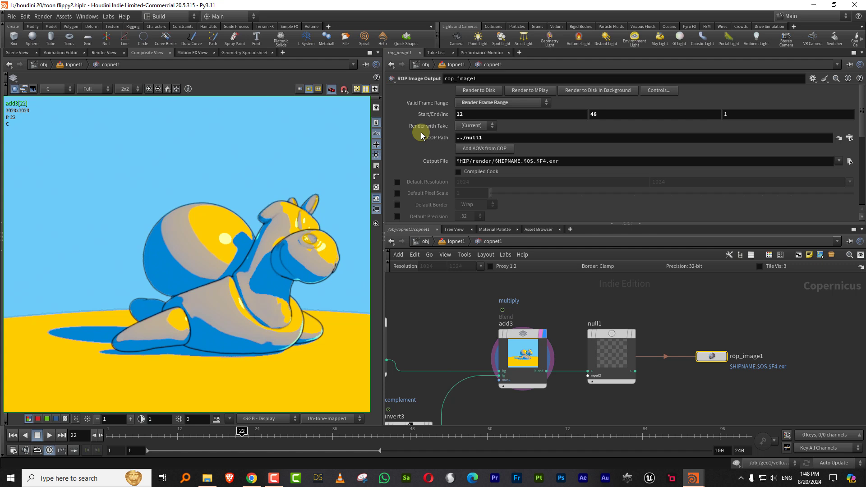
- Examine rop_image1's output settings, including the Data Size choices for AOV C and the colorspace options
scroll(845, 168, "down", 10)
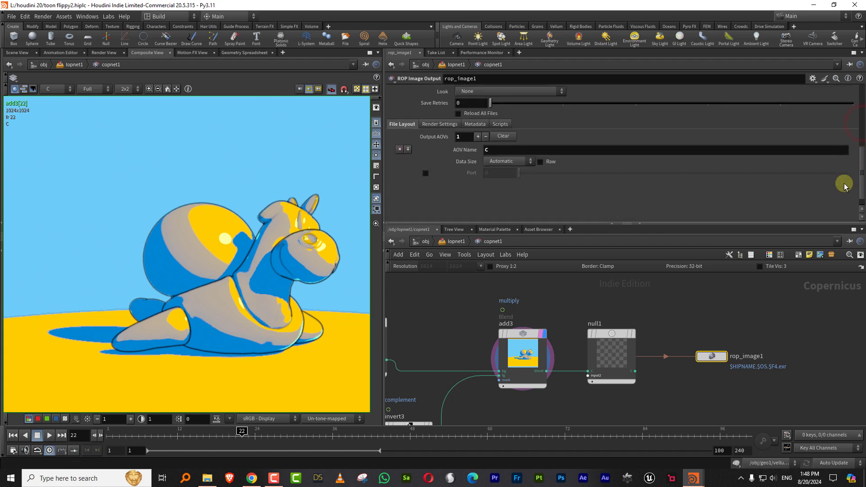
left_click(501, 161)
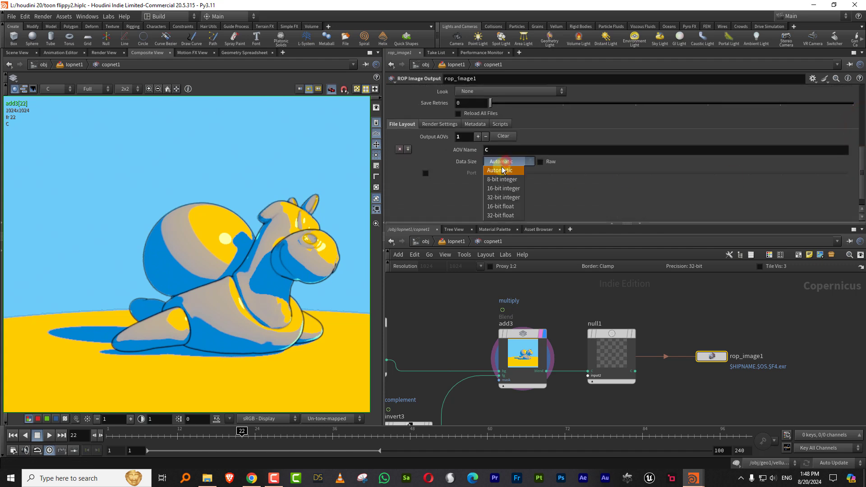
left_click(568, 181)
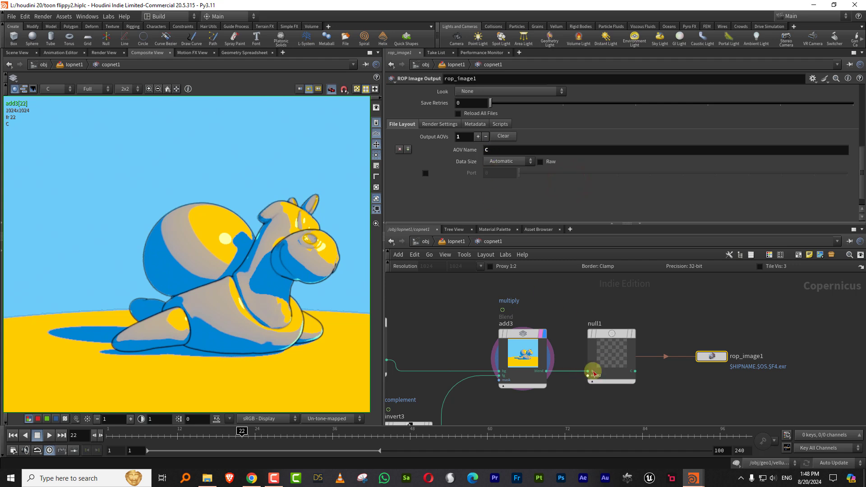
left_click(505, 163)
left_click(552, 301)
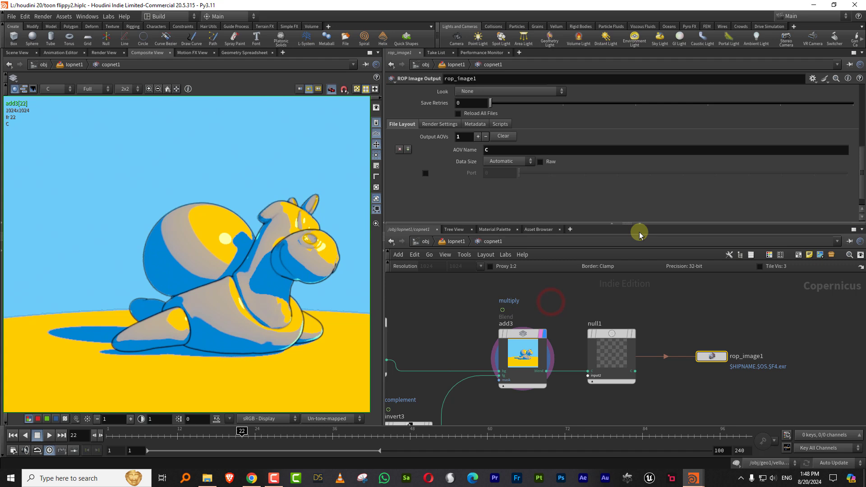
left_click_drag(858, 179, 860, 145)
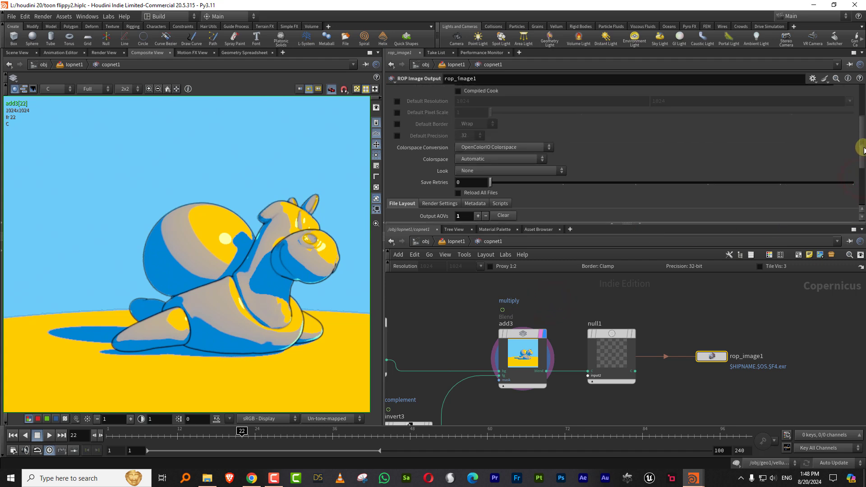
left_click_drag(776, 337, 704, 382)
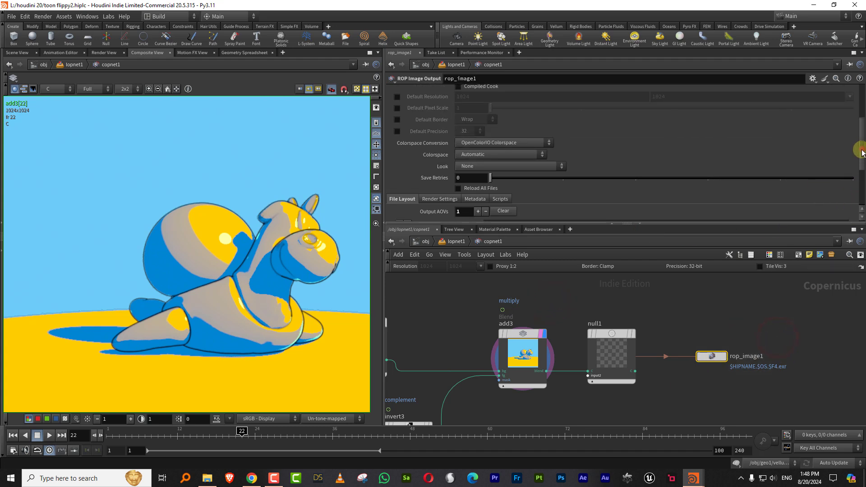
left_click_drag(862, 153, 862, 96)
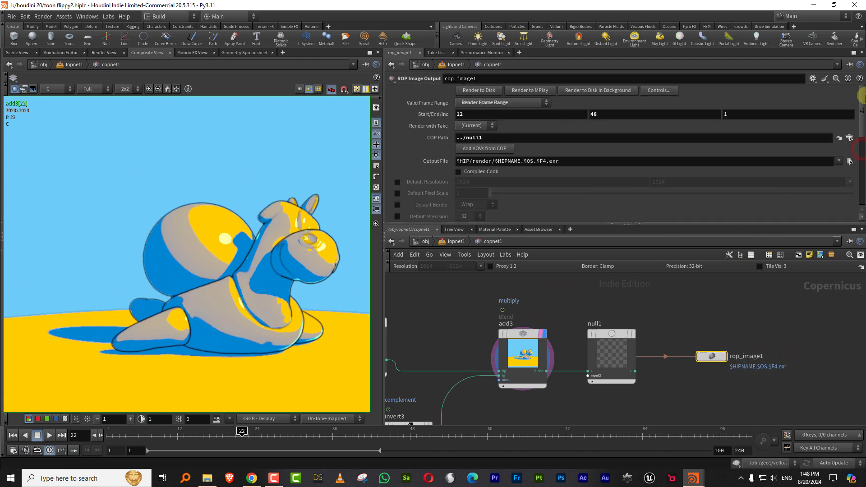
- Render the frame range to MPlay and play back the rendered sequence from its first frame
left_click(484, 92)
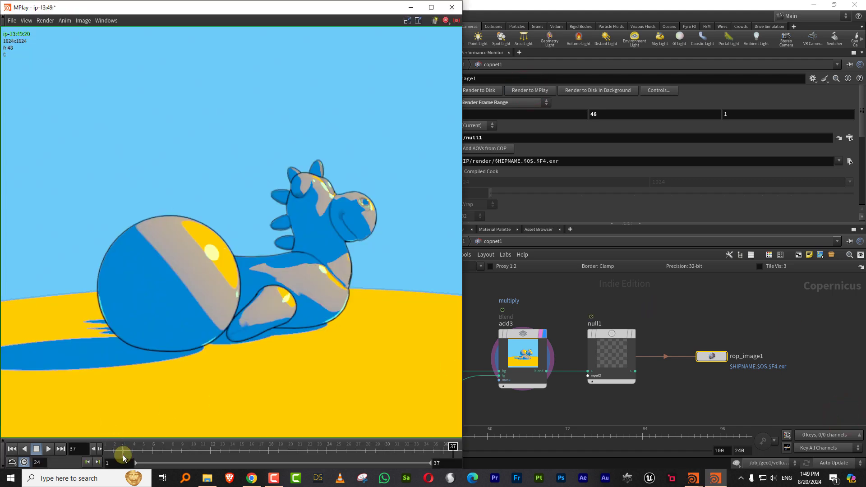
left_click(123, 457)
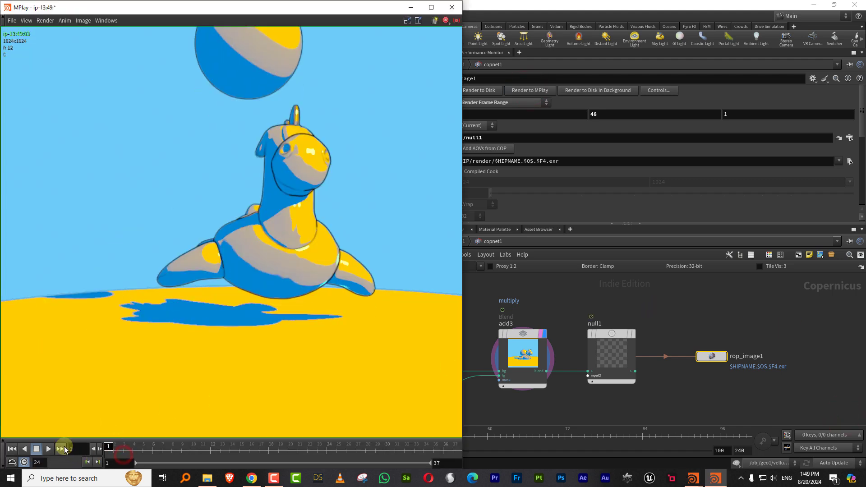
left_click(48, 448)
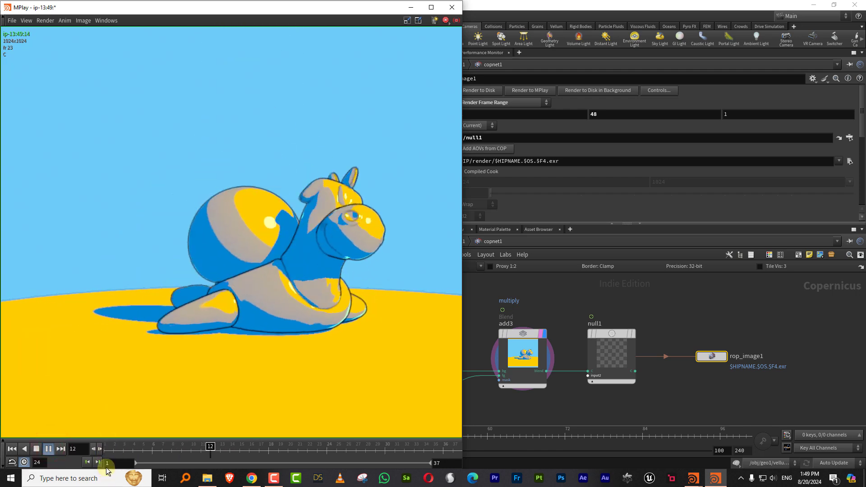
left_click(36, 449)
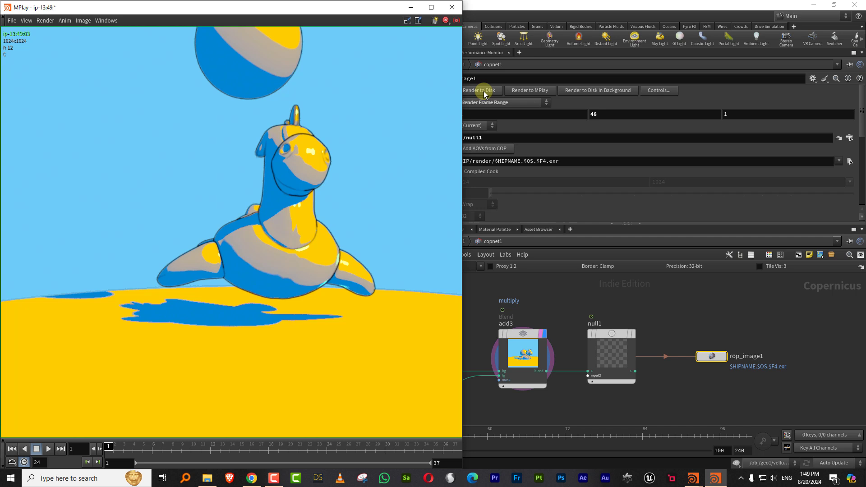
right_click(254, 234)
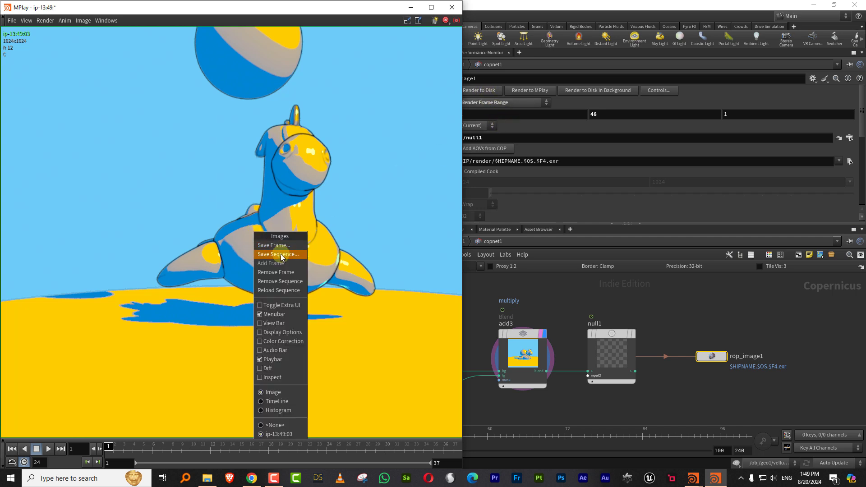
left_click(543, 291)
- Enlarge the network editor's area and move the whole lower composite network down, away from the boxed network above it
left_click(661, 293)
scroll(661, 293, "down", 3)
middle_click_drag(605, 293, 666, 305)
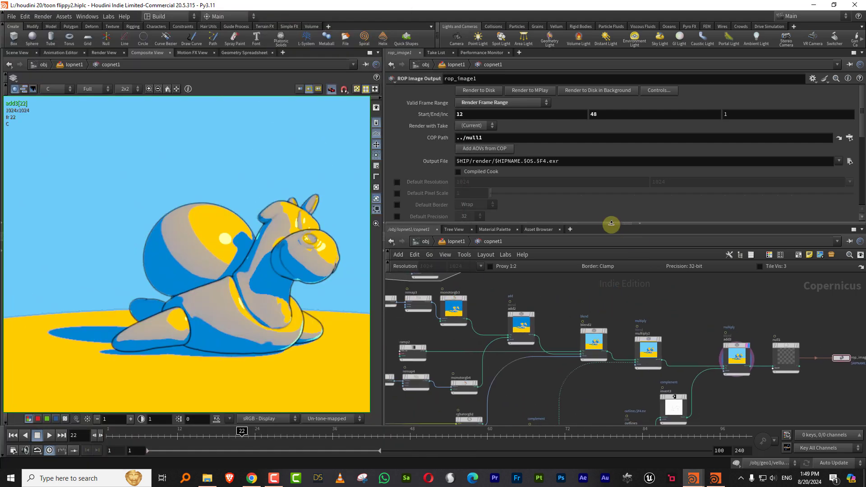
left_click_drag(596, 223, 602, 185)
scroll(586, 289, "down", 6)
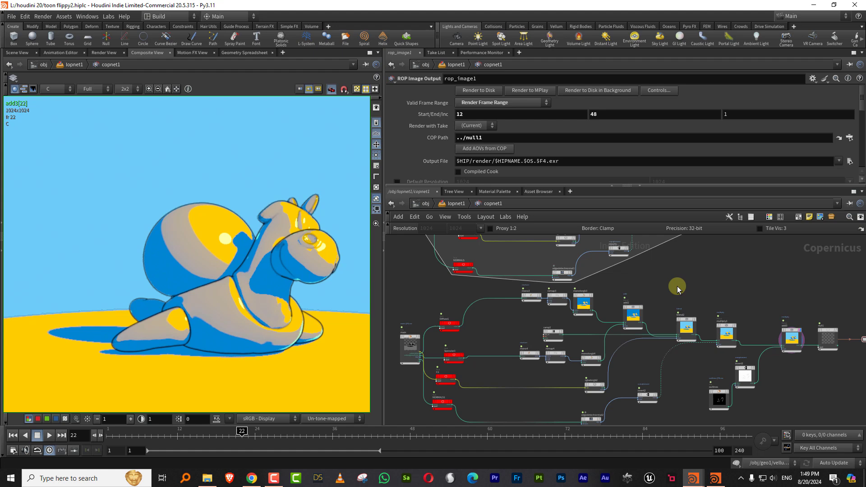
left_click_drag(487, 286, 728, 361)
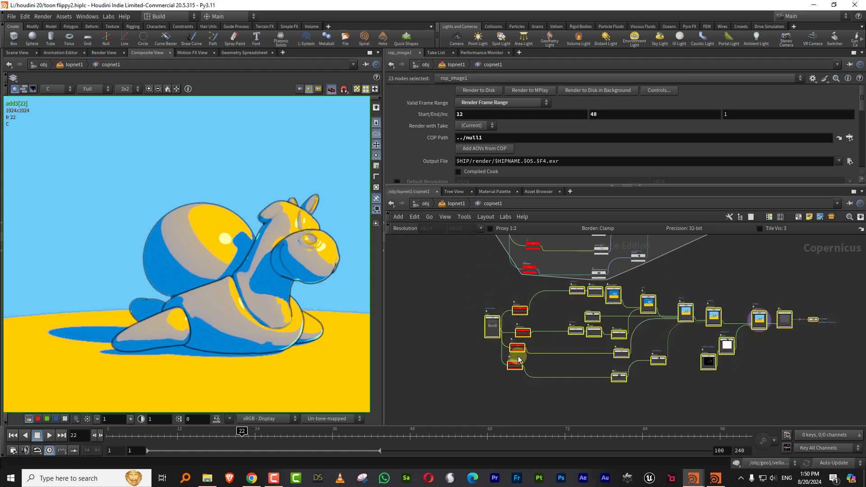
left_click_drag(514, 364, 508, 386)
middle_click_drag(673, 361, 603, 337)
left_click(702, 364)
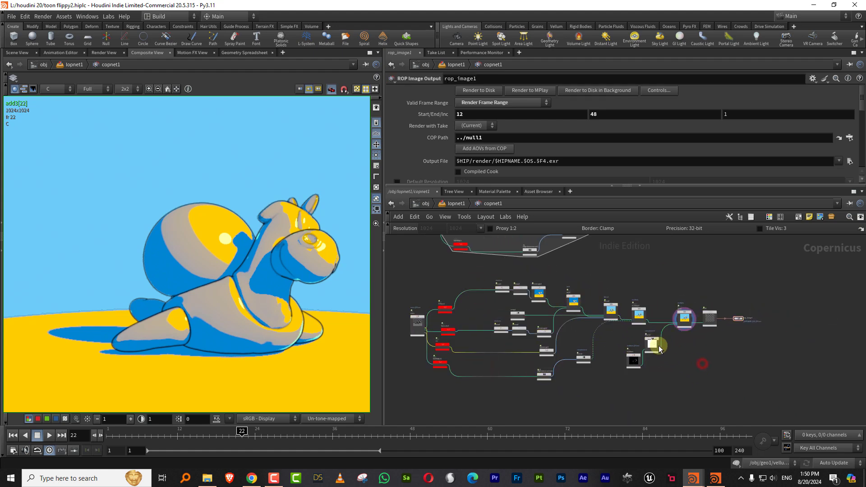
- Arrange invert3 and the outlines node side by side beneath add3 in the lower network
mouse_move(684, 341)
left_mouse_down()
mouse_move(657, 347)
mouse_move(672, 351)
left_mouse_up()
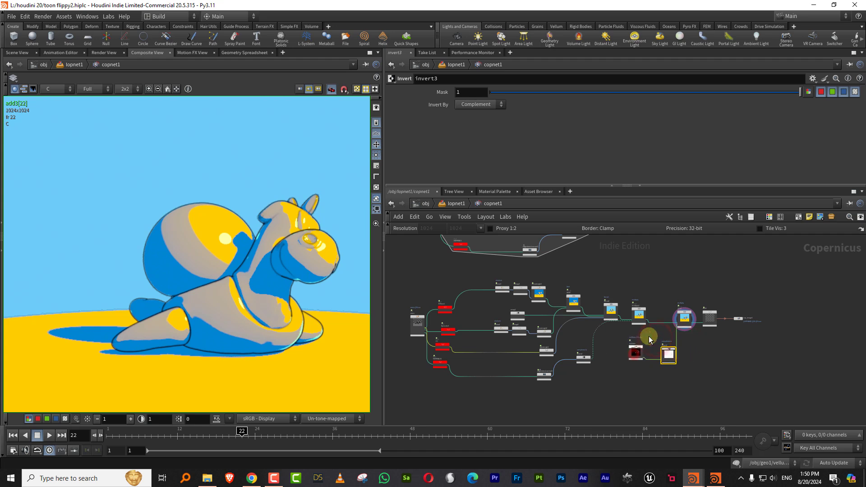
scroll(628, 285, "up", 1)
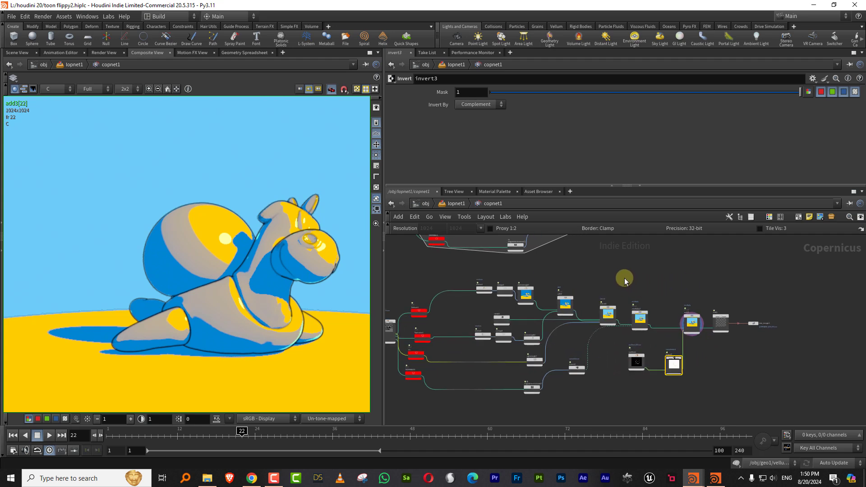
middle_click_drag(624, 278, 657, 376)
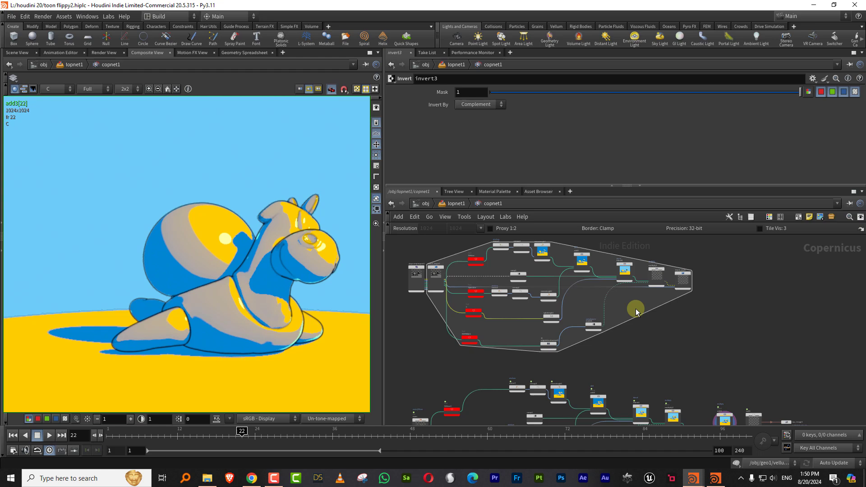
middle_click_drag(685, 308, 686, 224)
scroll(687, 272, "down", 2)
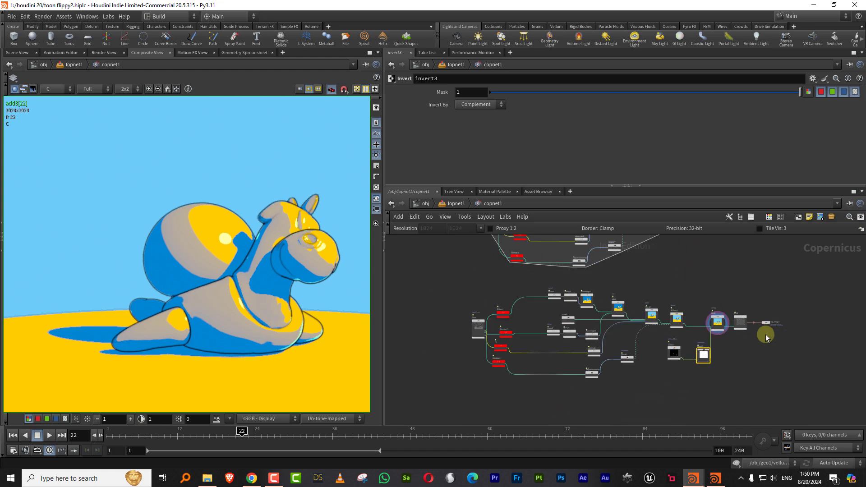